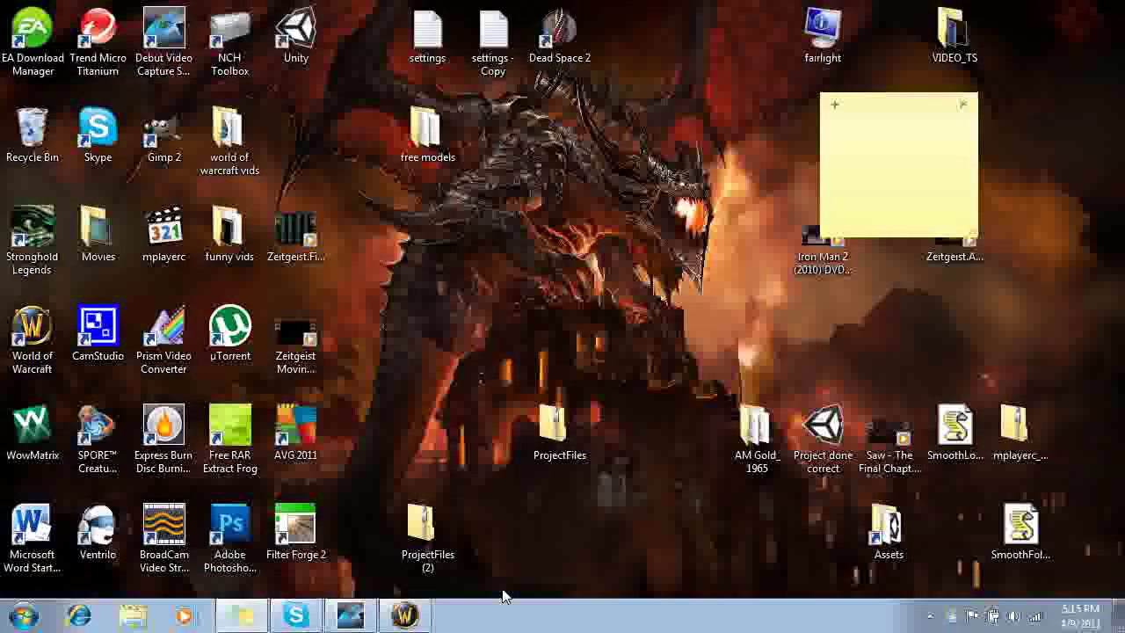
Switch to World of Warcraft and set the overall graphics quality to Low in the video options.
click(417, 618)
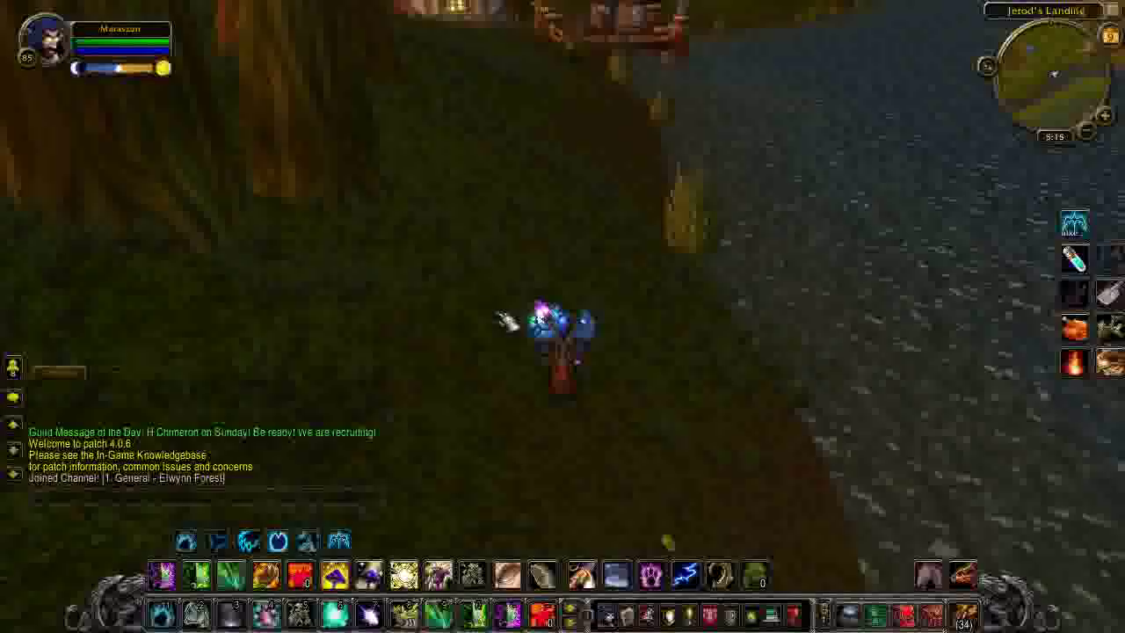
key(Escape)
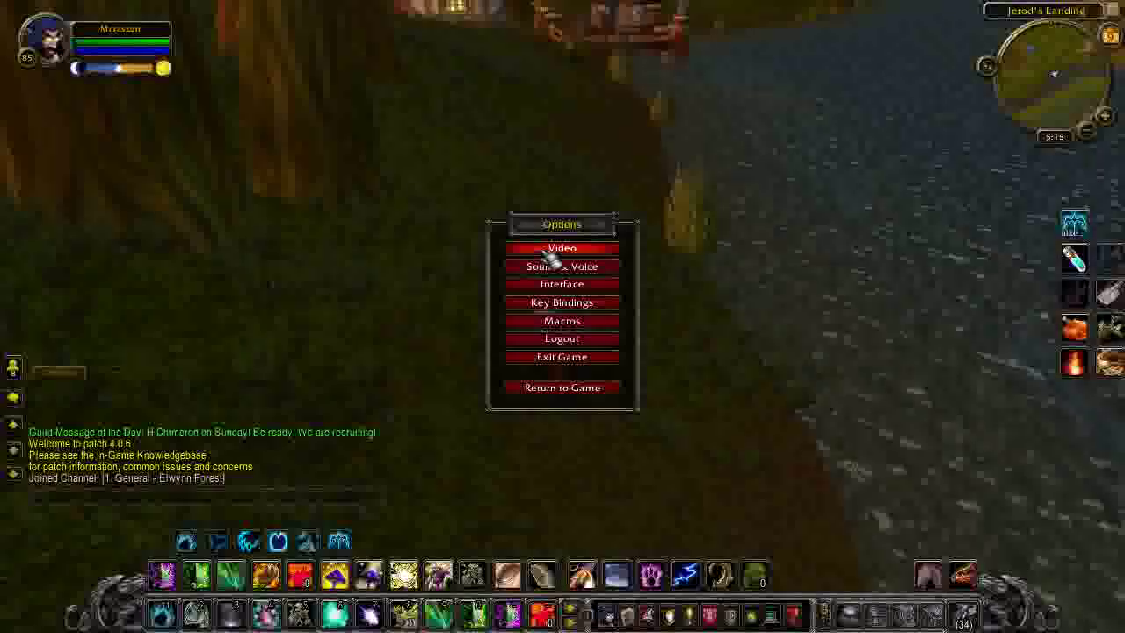
click(551, 250)
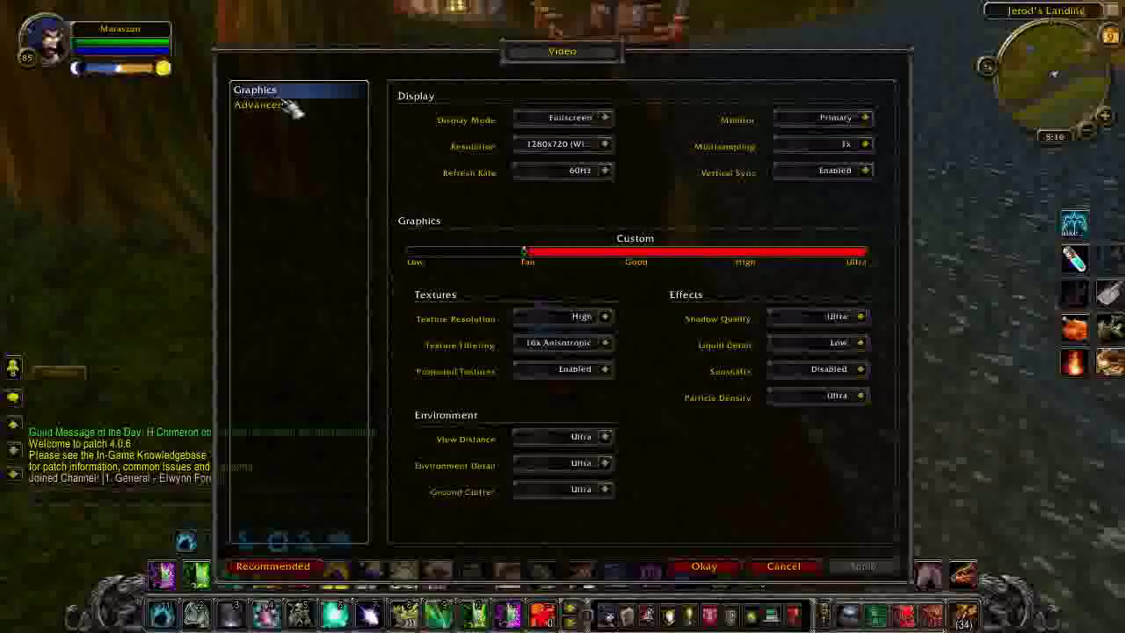
click(264, 106)
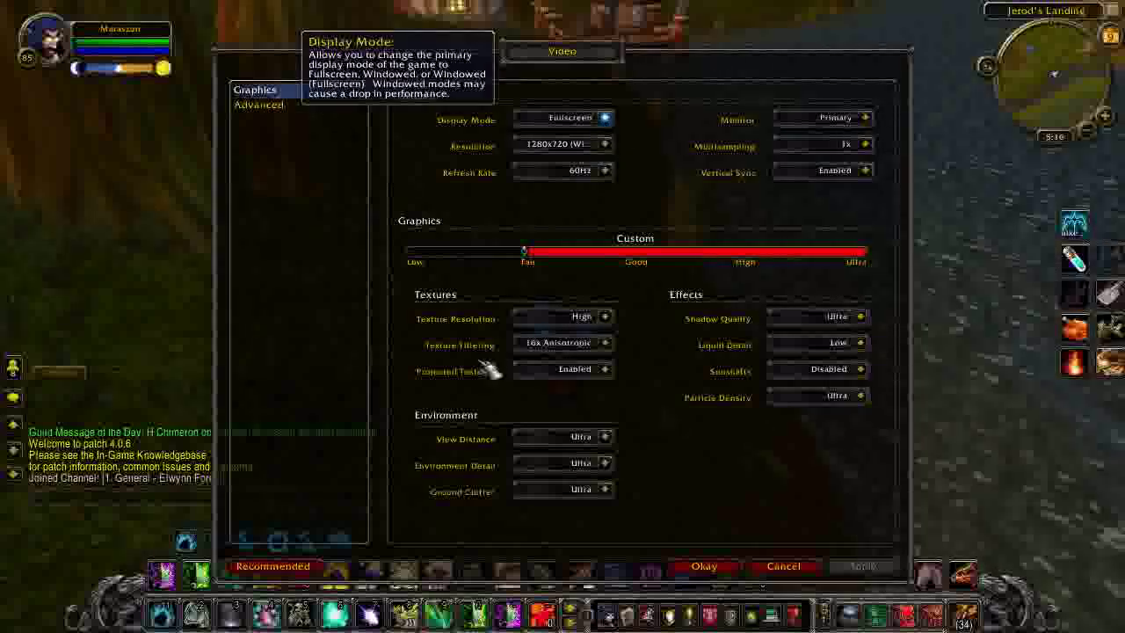
click(606, 317)
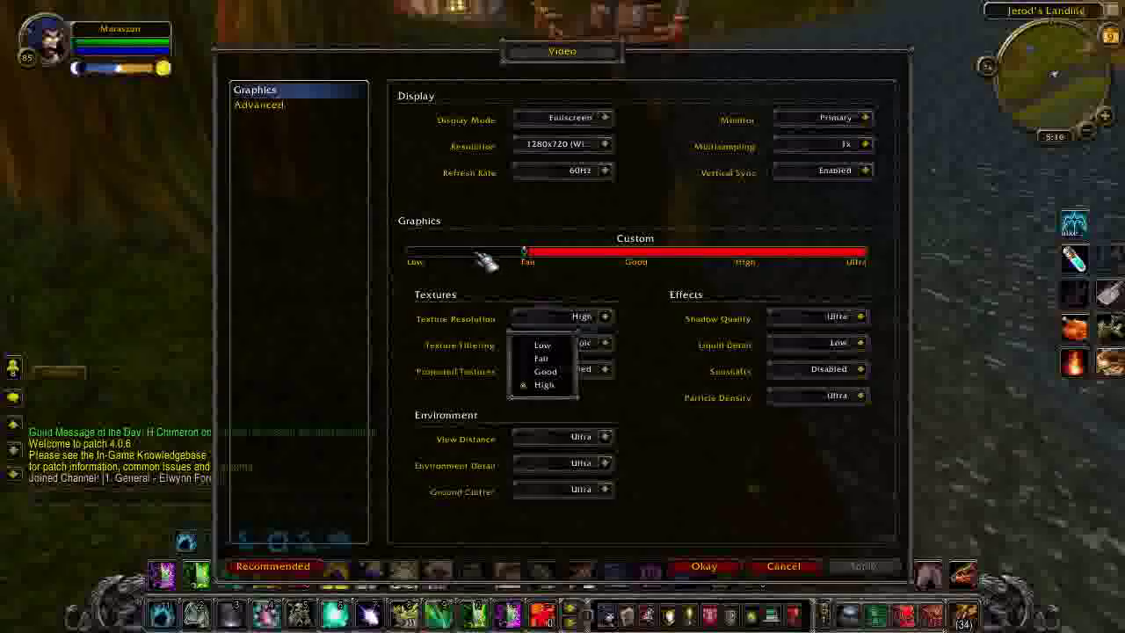
drag(484, 260, 417, 257)
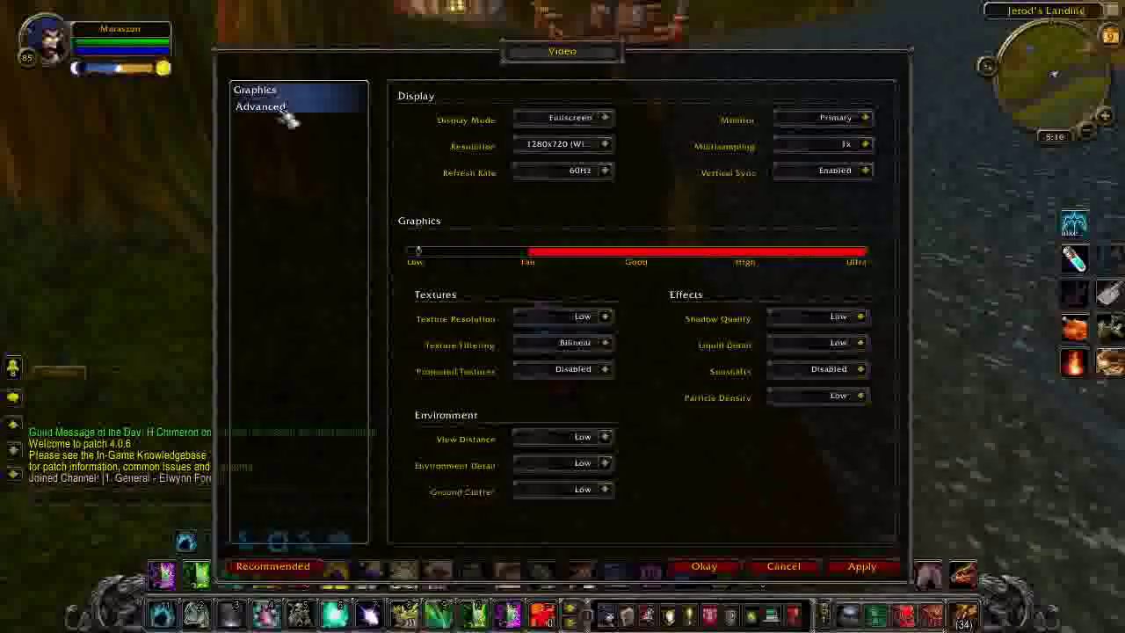
Disable Reduce Input Lag in the advanced video settings, accept the changes and exit the game.
click(286, 113)
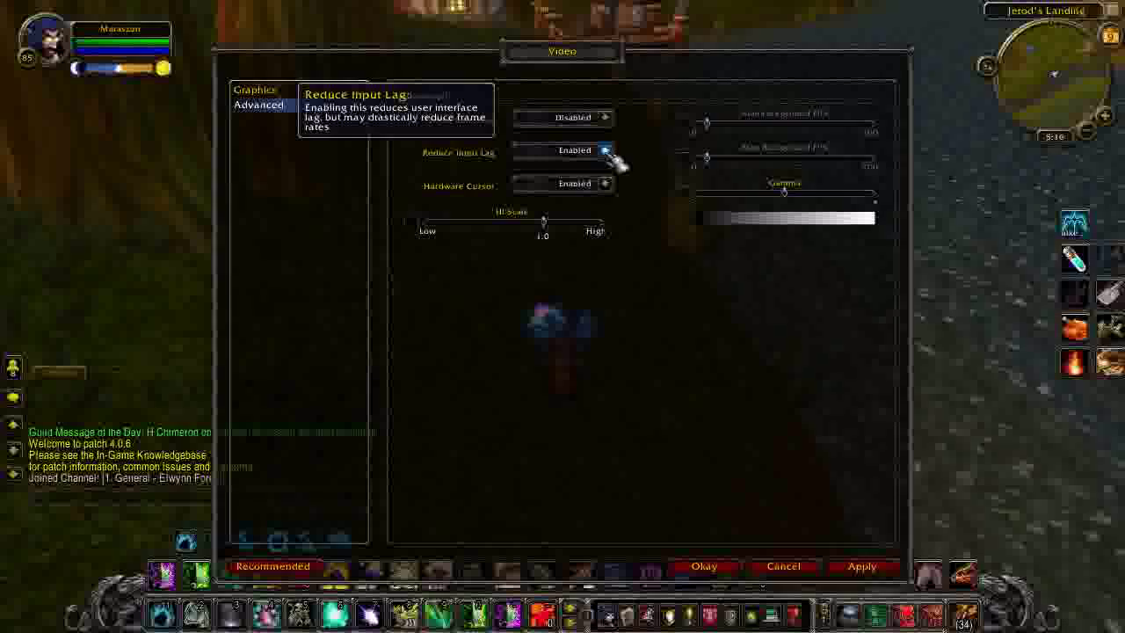
click(576, 180)
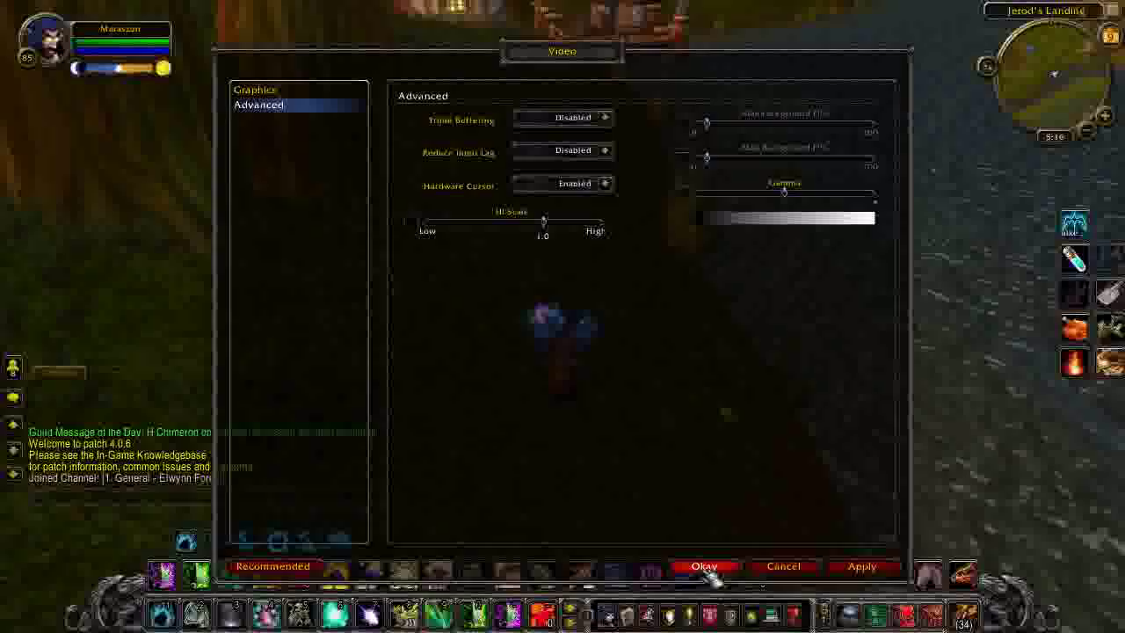
click(706, 567)
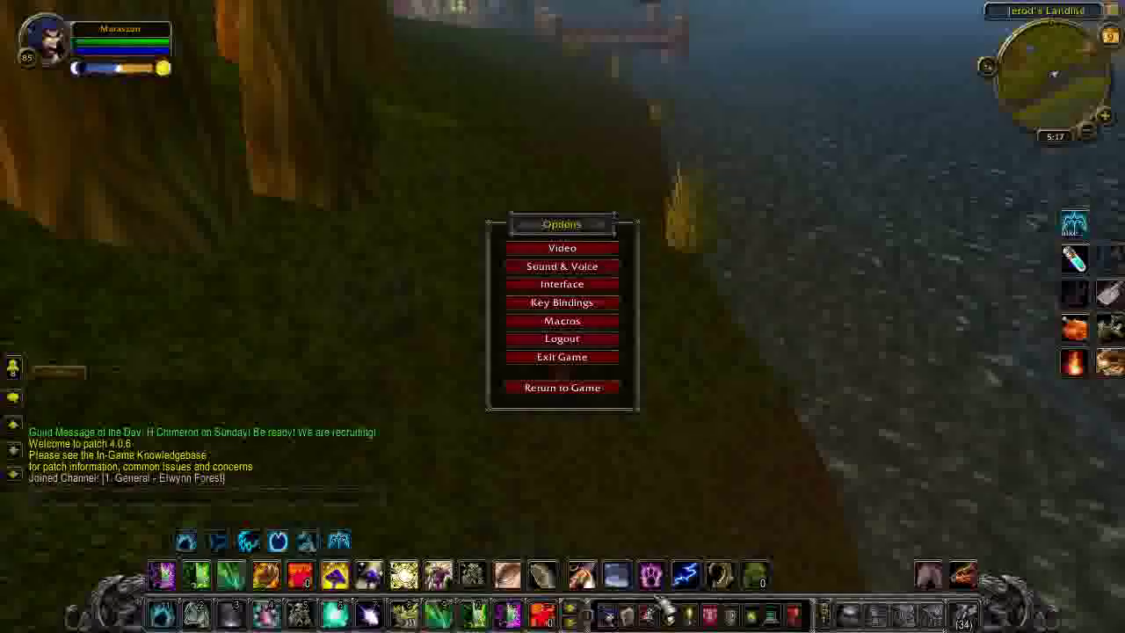
click(771, 616)
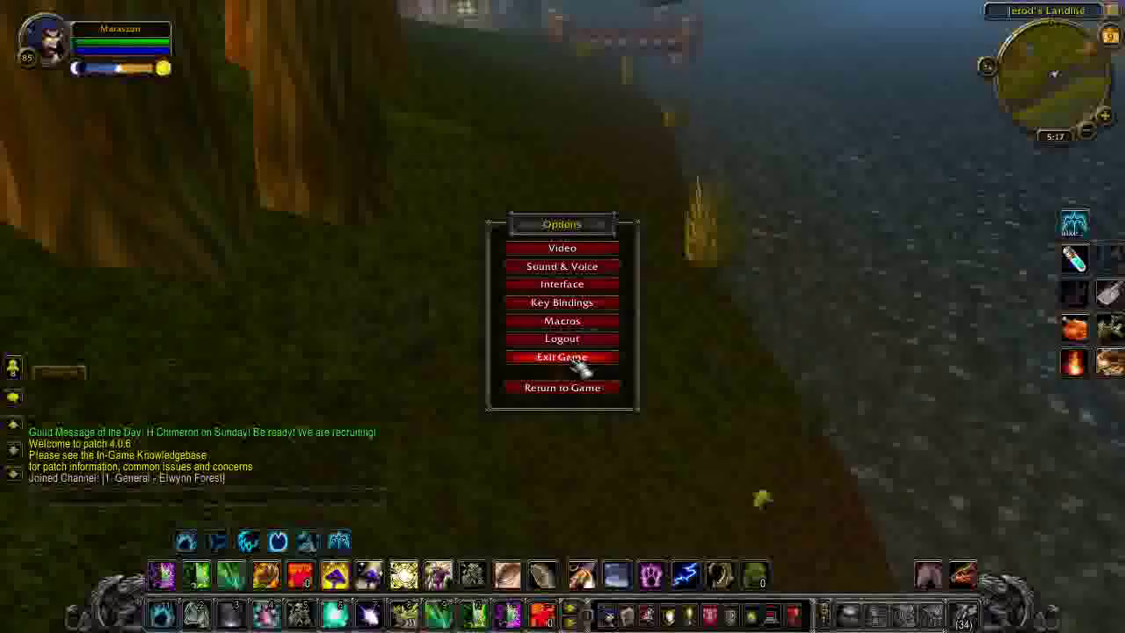
click(575, 361)
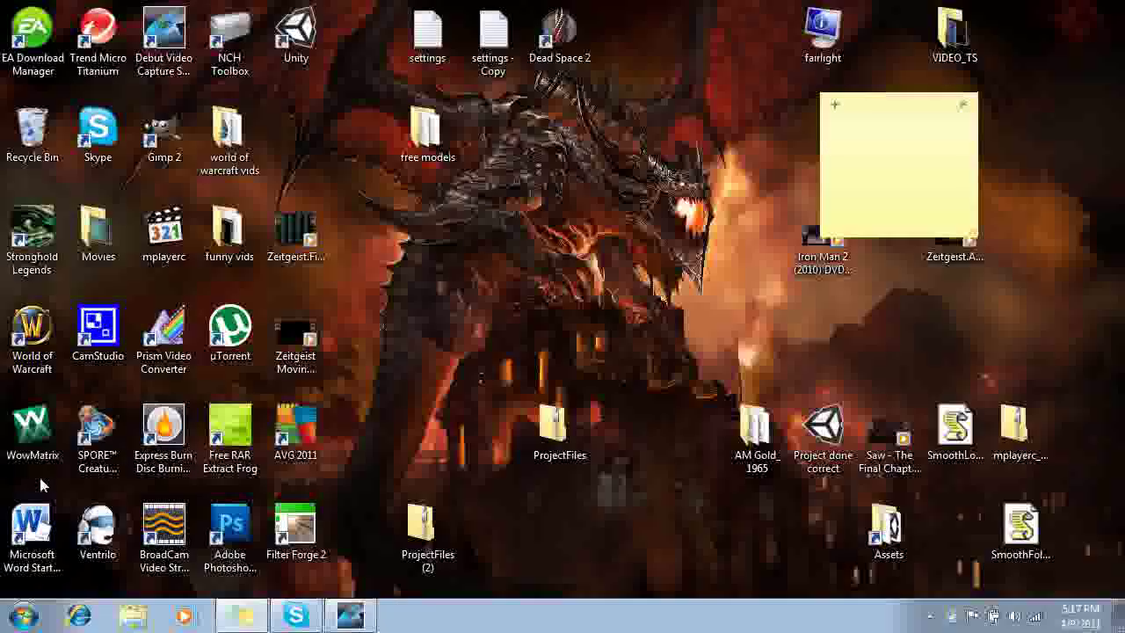
Search the Windows Control Panel for "nv" and open the NVIDIA Control Panel.
key(super)
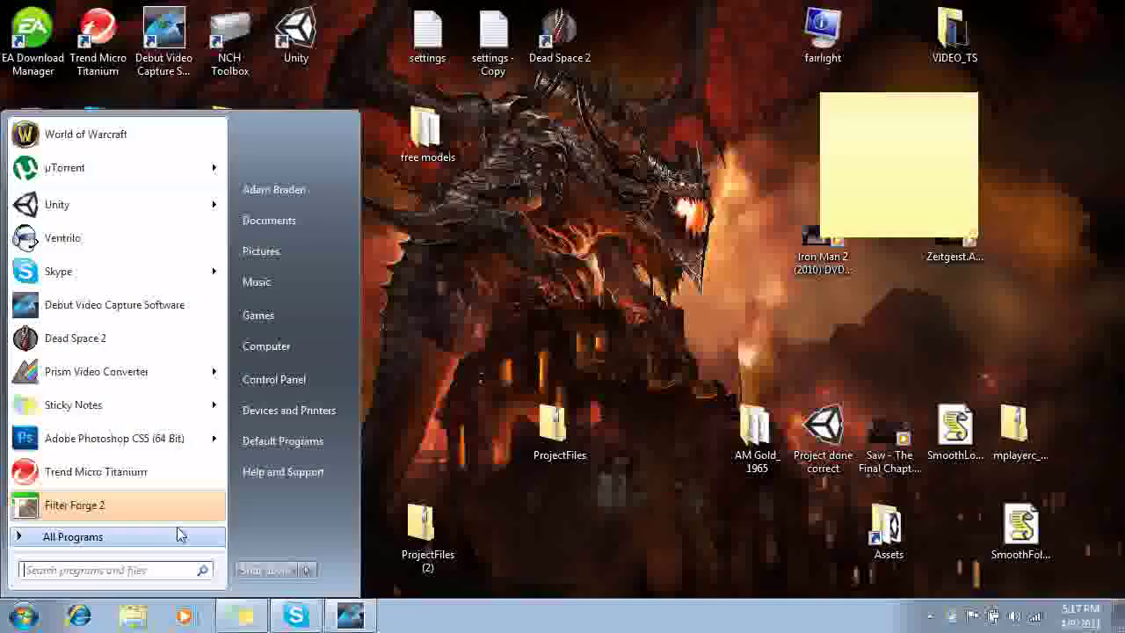
click(322, 385)
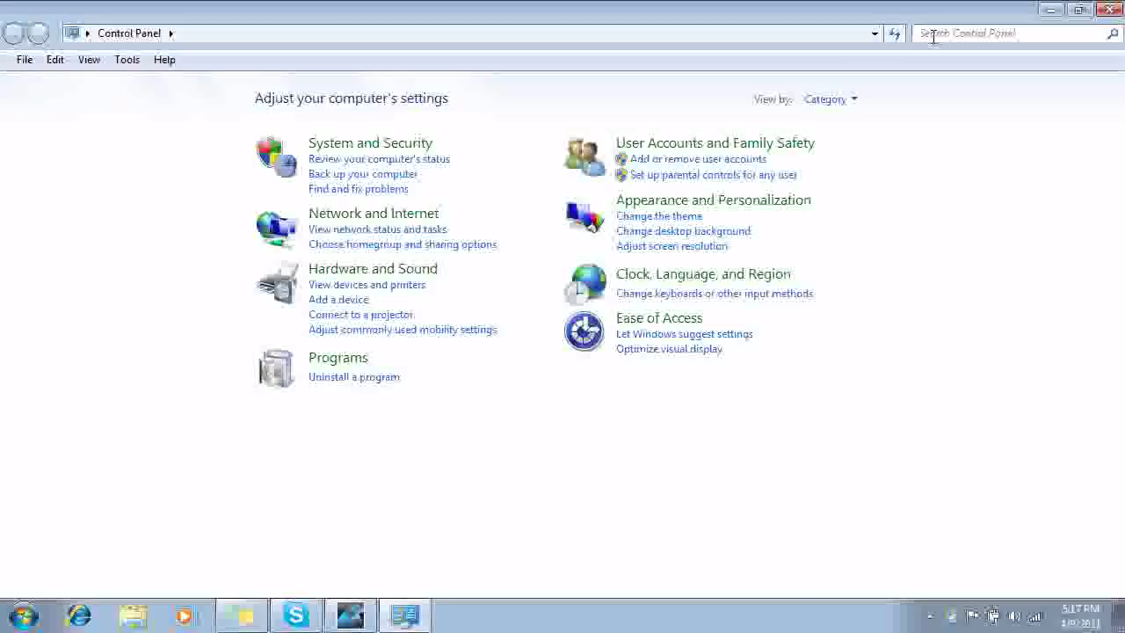
click(934, 36)
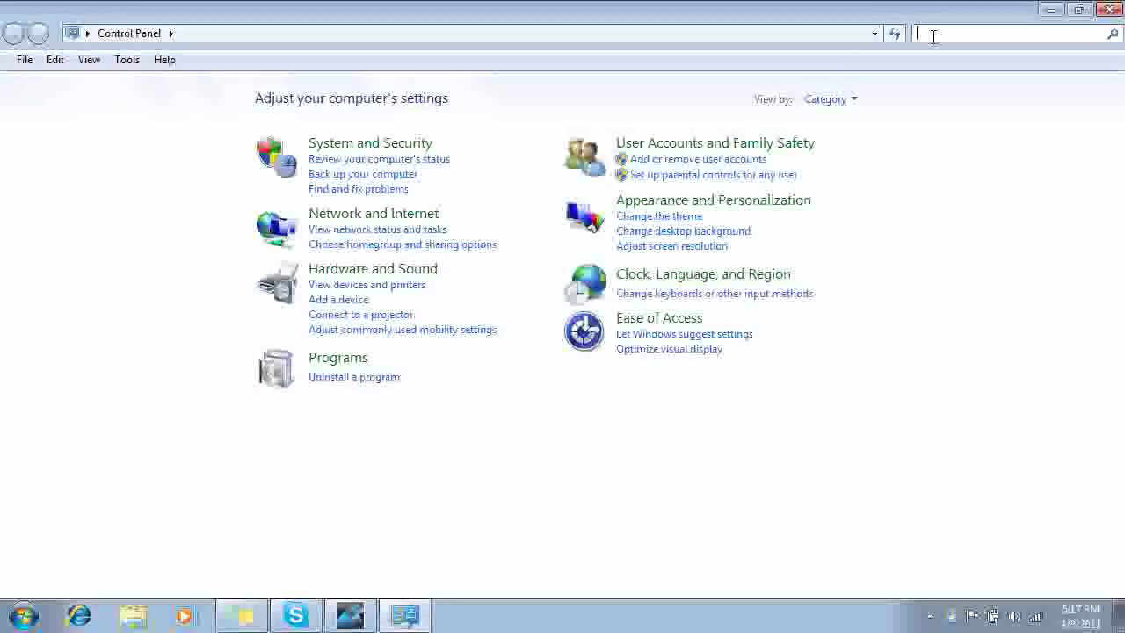
text(nv)
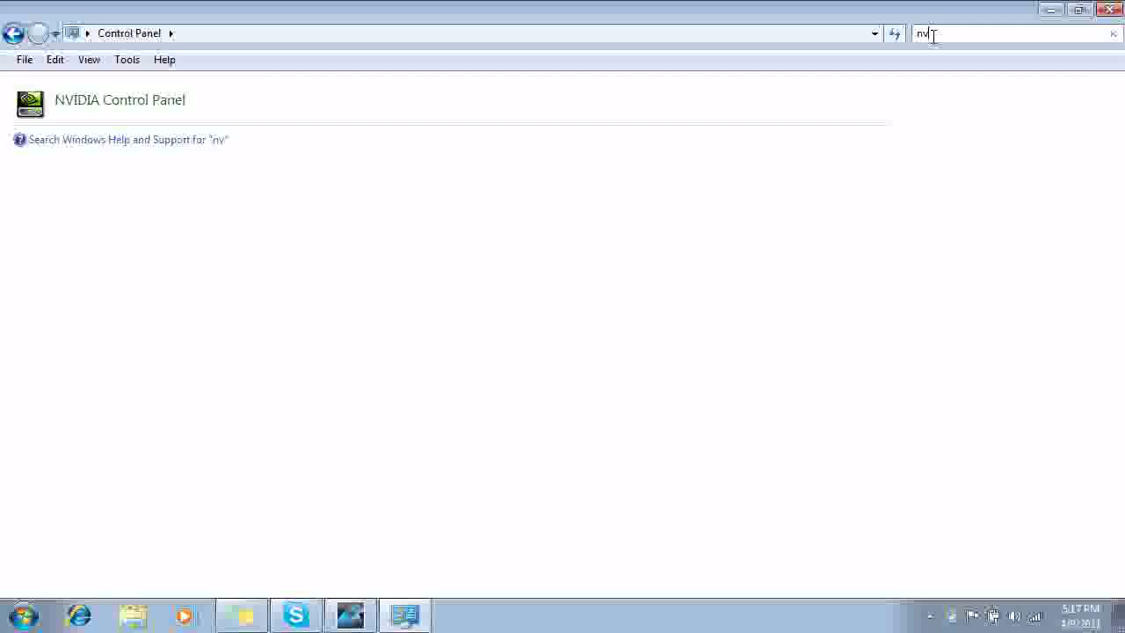
click(146, 111)
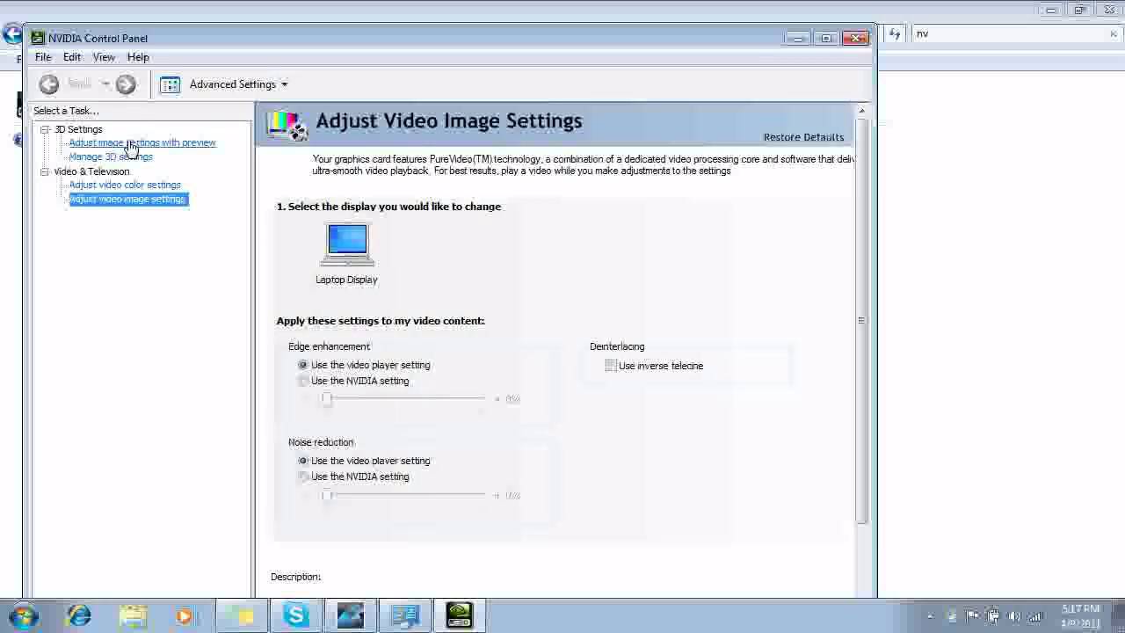
Choose the advanced 3D image settings and set the global preferred graphics processor to High-performance NVIDIA processor.
click(132, 143)
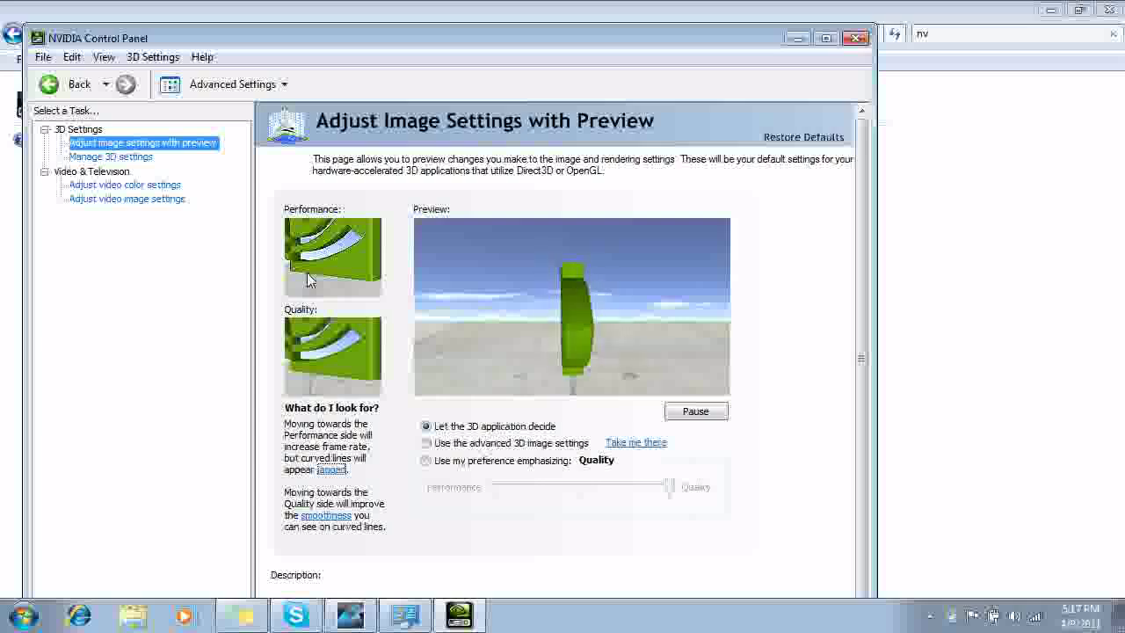
click(427, 443)
click(97, 158)
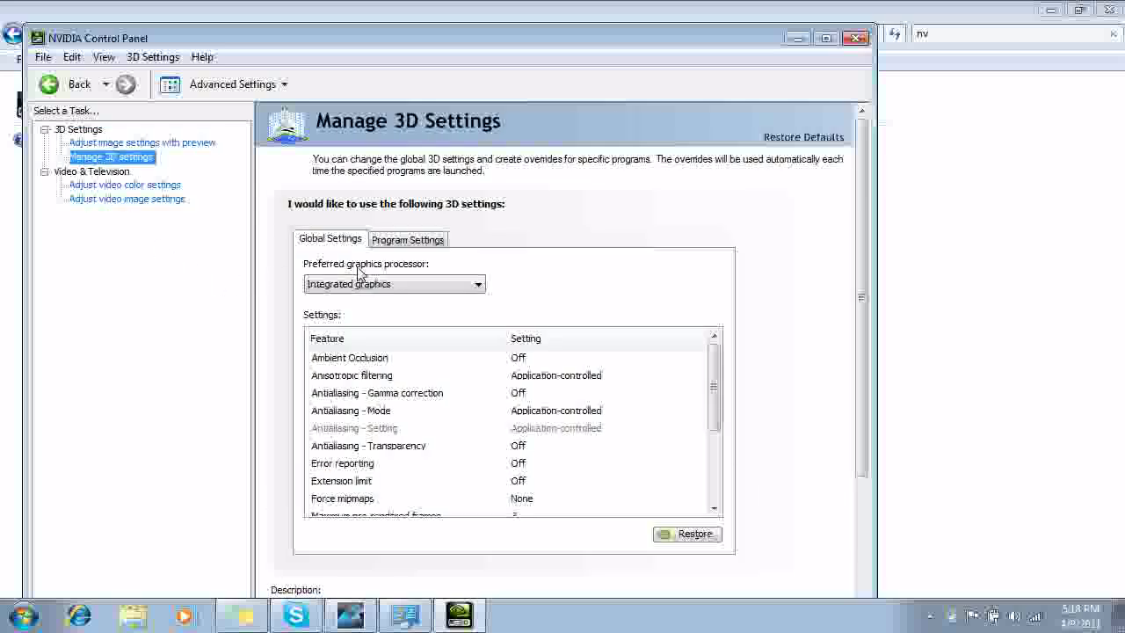
click(425, 284)
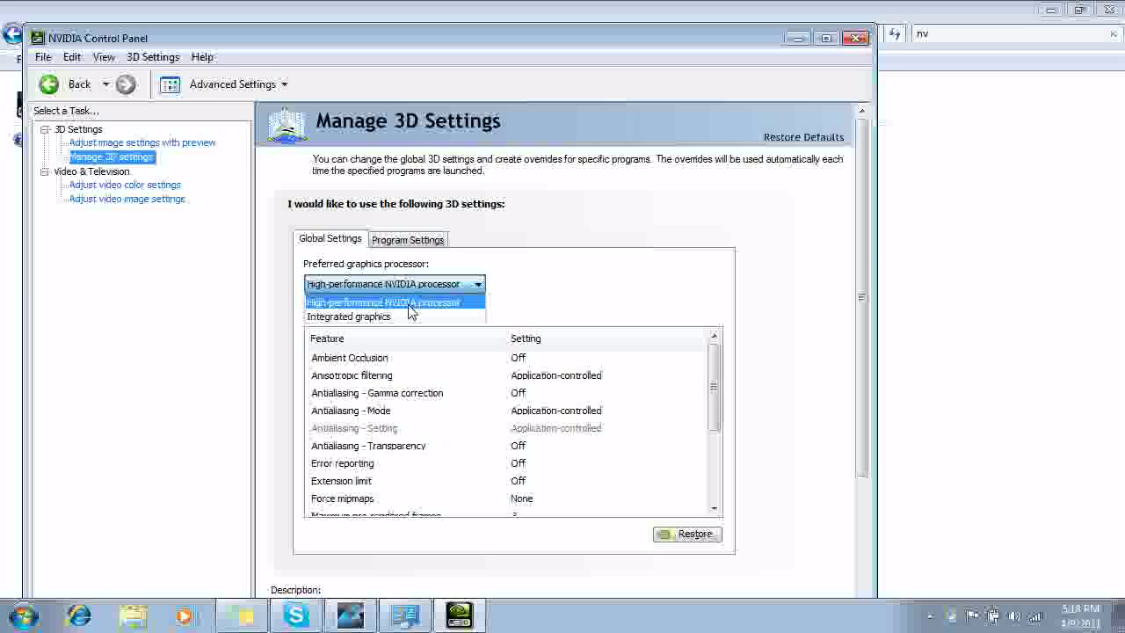
click(378, 302)
Use the NVIDIA settings for video color adjustments, edge enhancement and noise reduction.
click(97, 187)
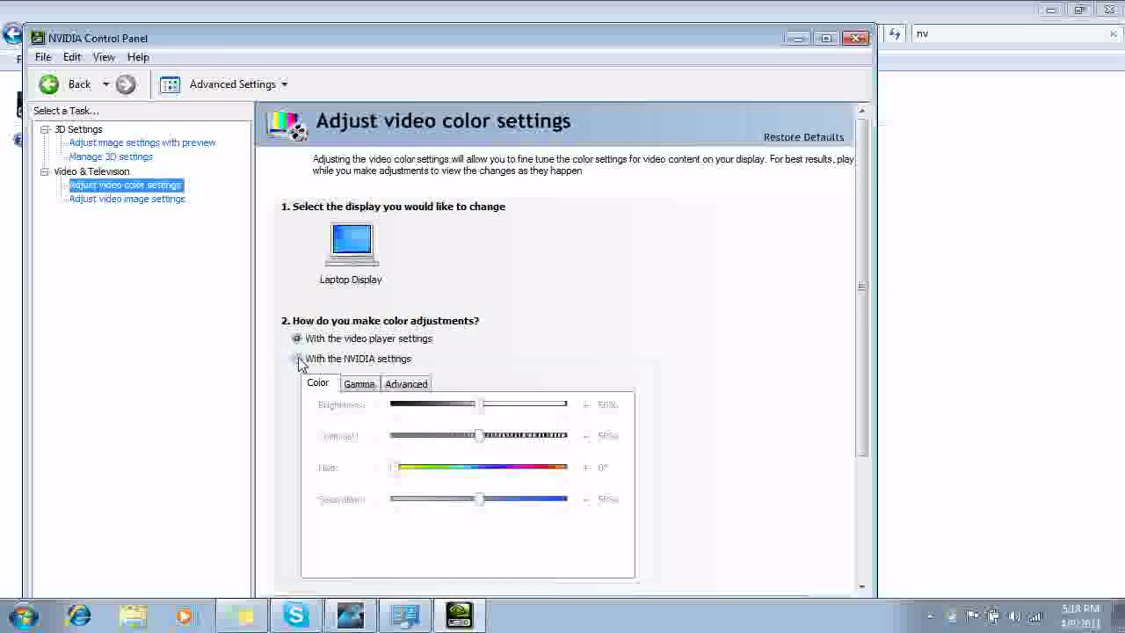
click(298, 360)
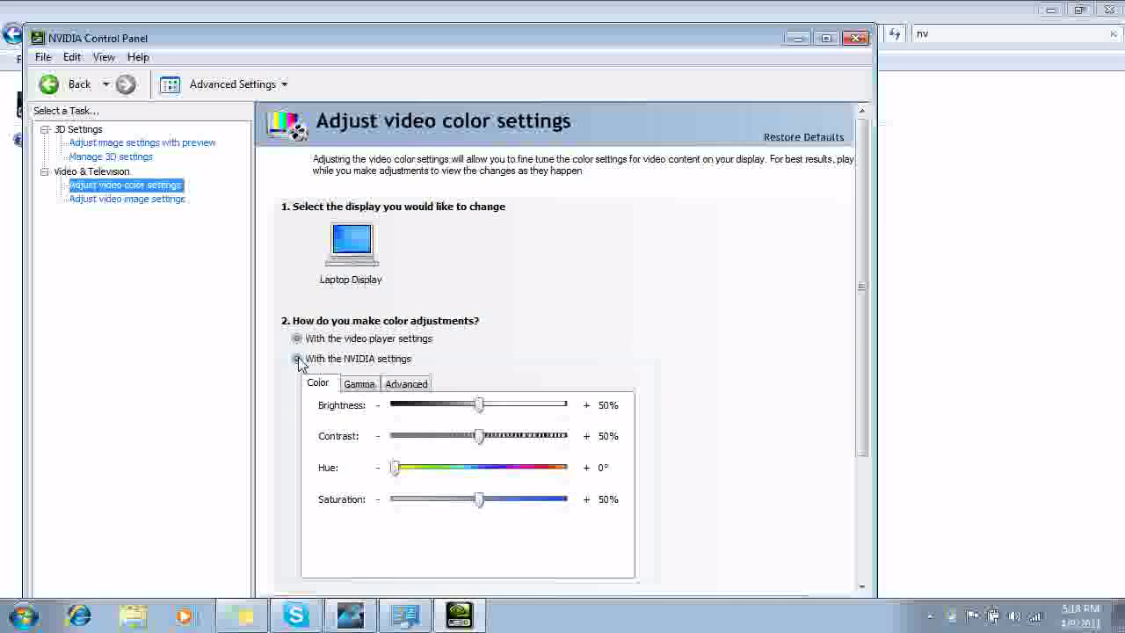
click(101, 200)
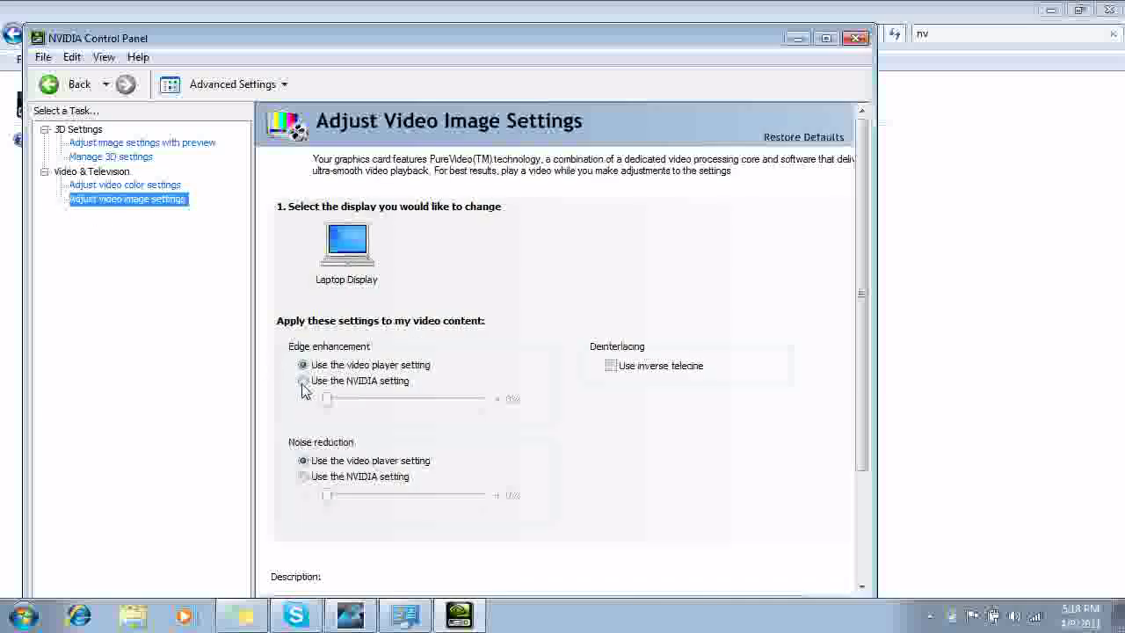
click(303, 382)
click(302, 478)
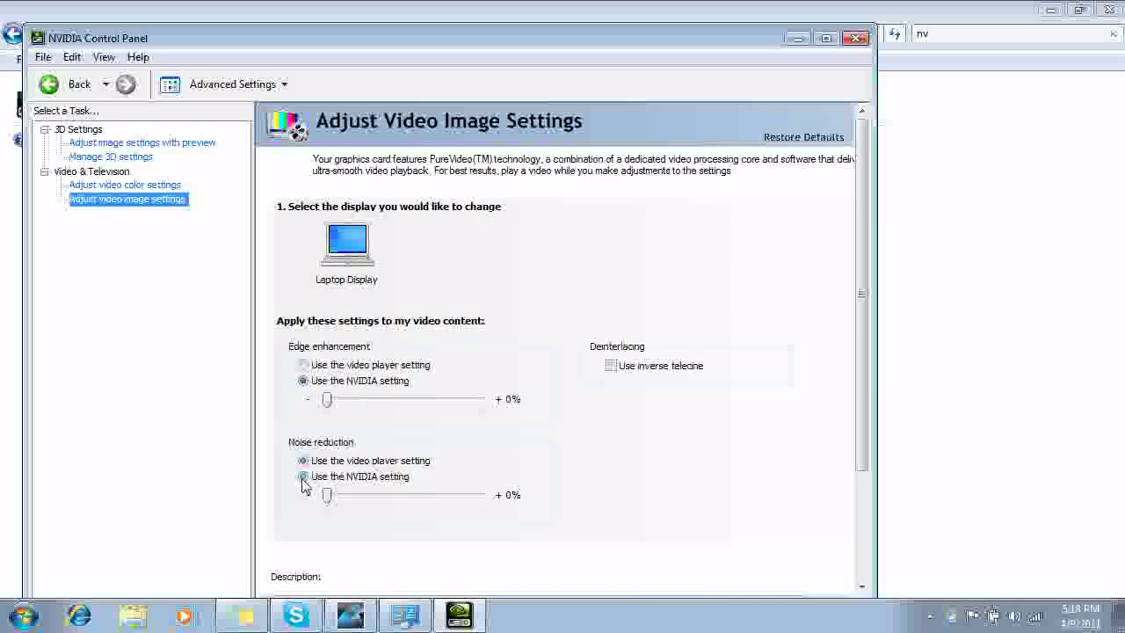
Close the NVIDIA Control Panel with its pending changes applied, and close the Windows Control Panel.
click(855, 38)
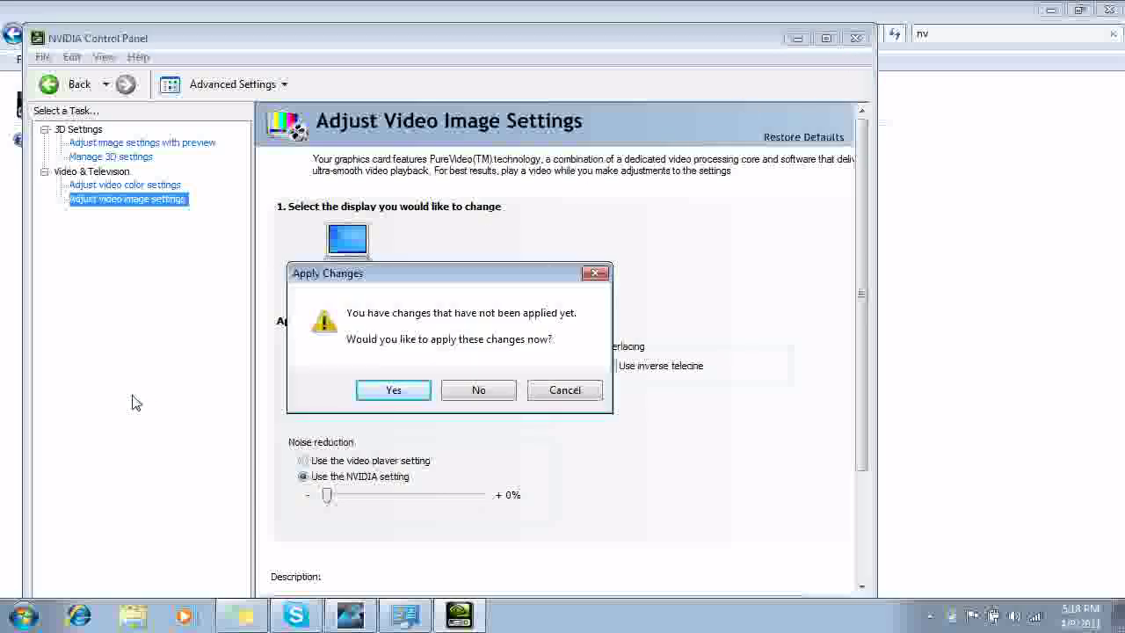
click(366, 397)
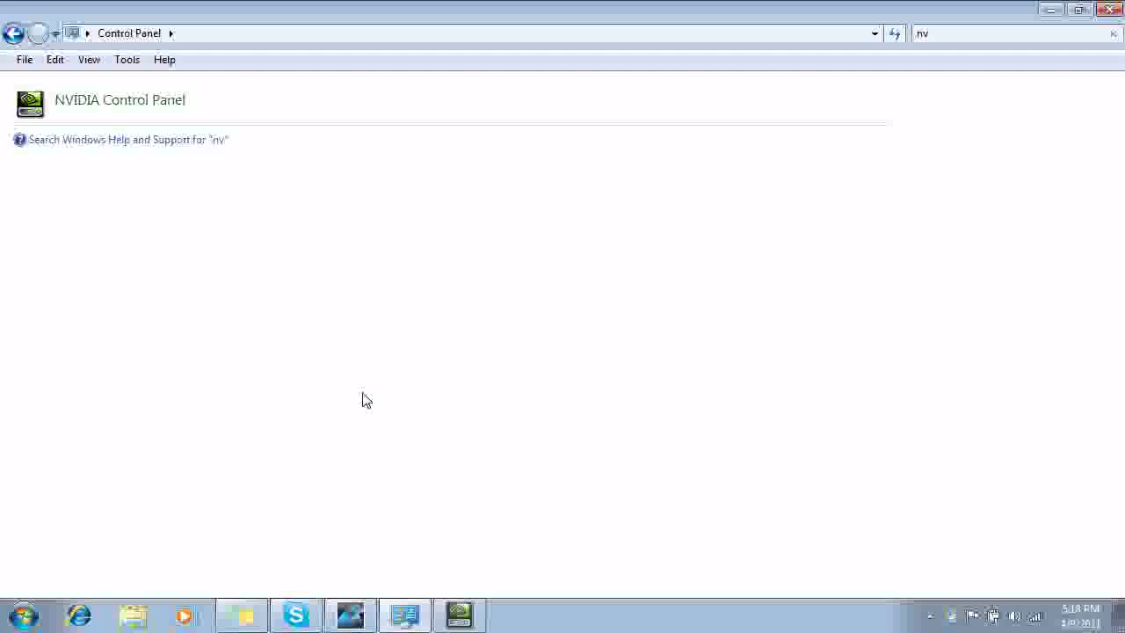
click(1110, 9)
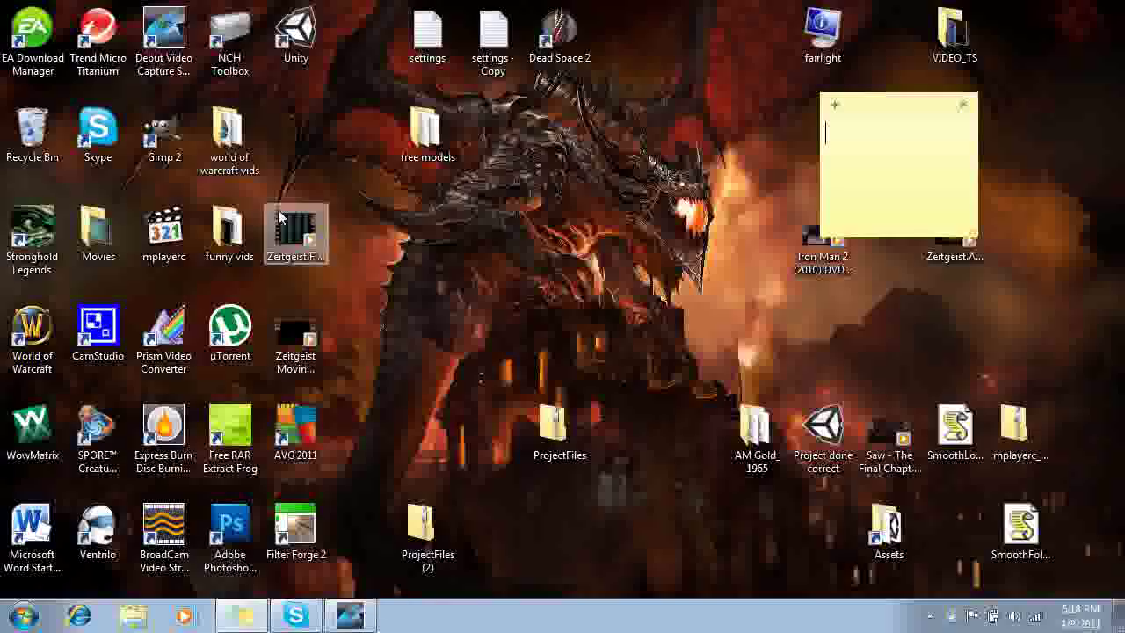
Search the computer for "world of" and open the Data folder of the World of Warcraft installation.
click(22, 616)
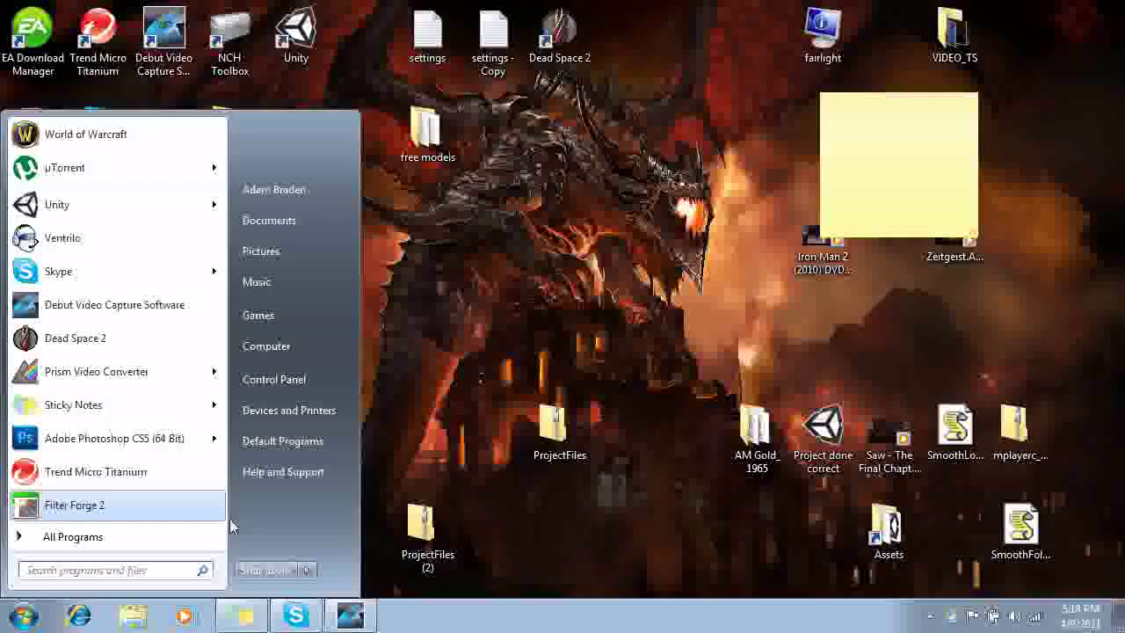
click(279, 349)
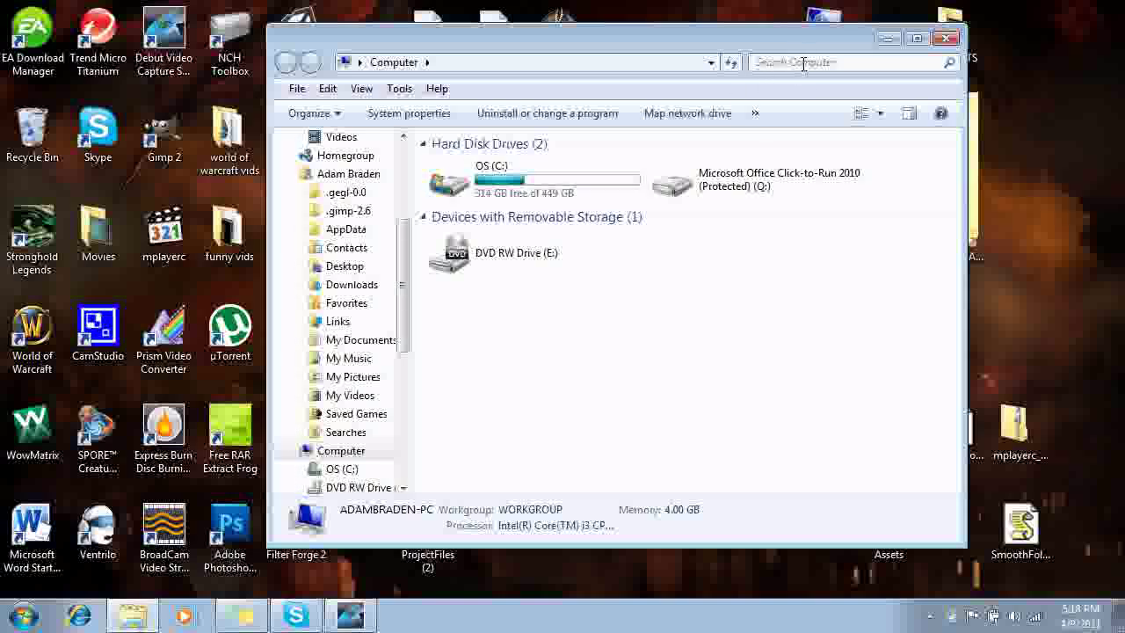
click(803, 64)
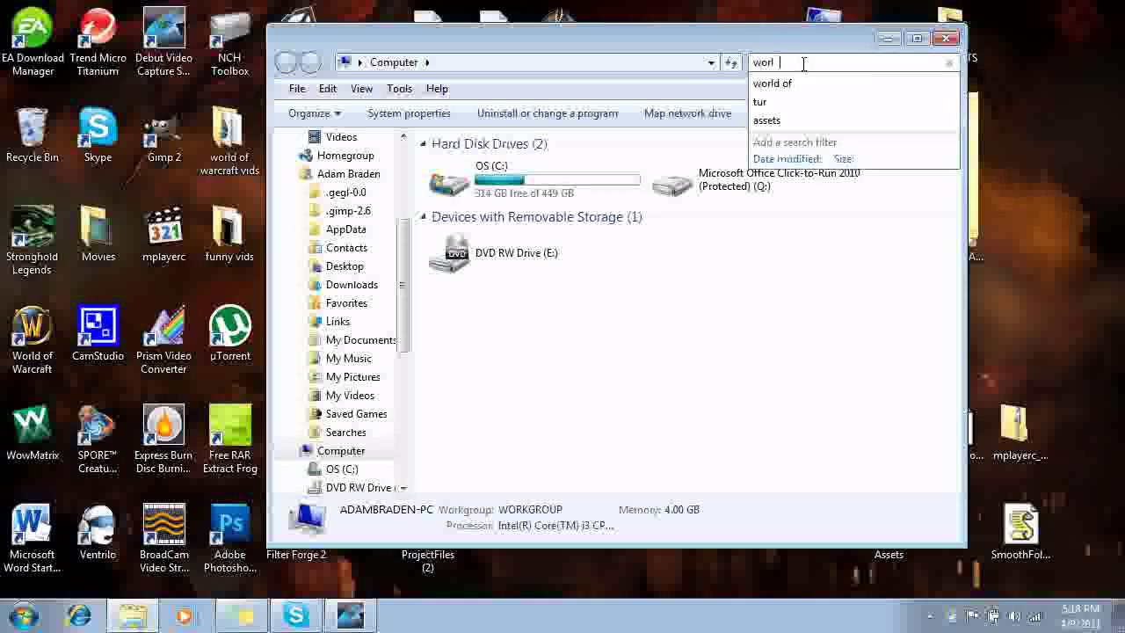
text(world of)
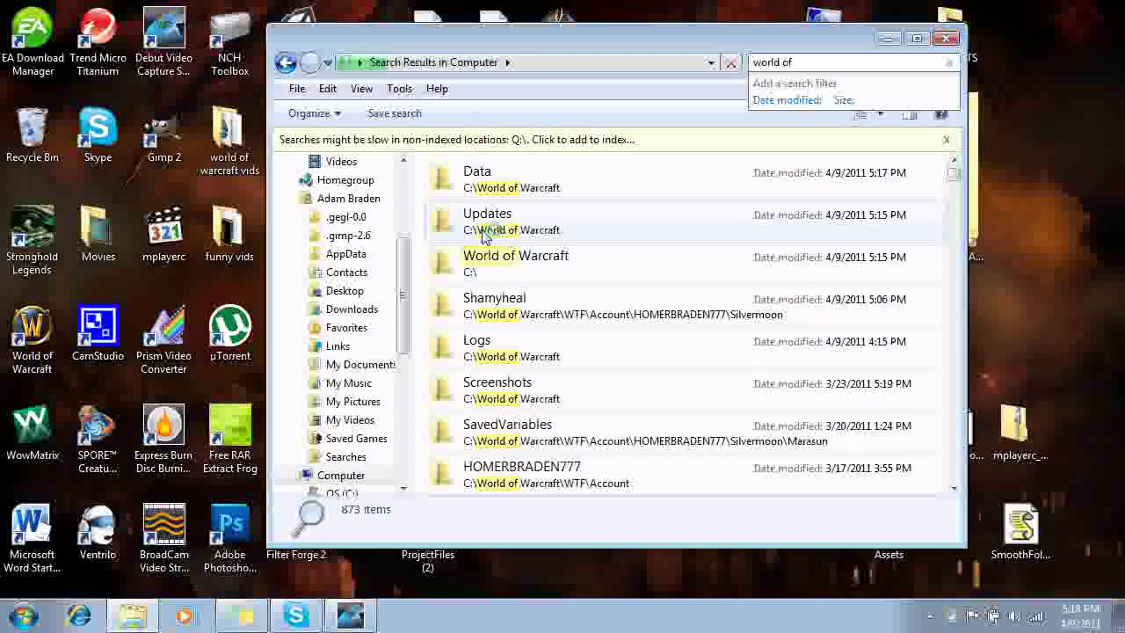
double_click(563, 187)
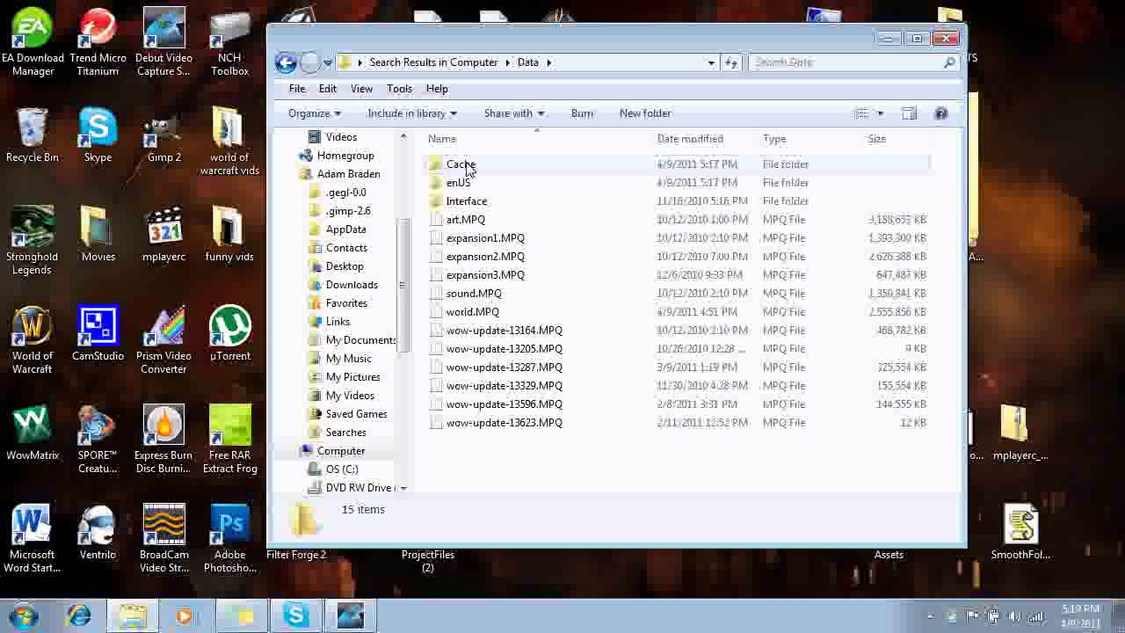
Delete the Cache folder from the World of Warcraft Data folder and close the Explorer window.
right_click(467, 167)
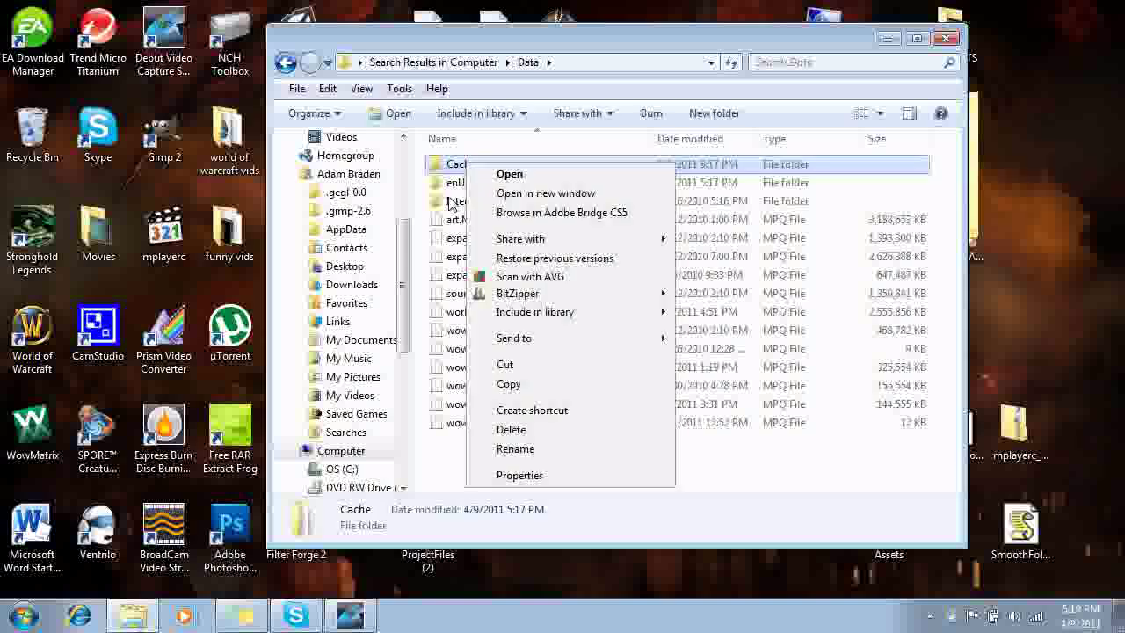
click(492, 430)
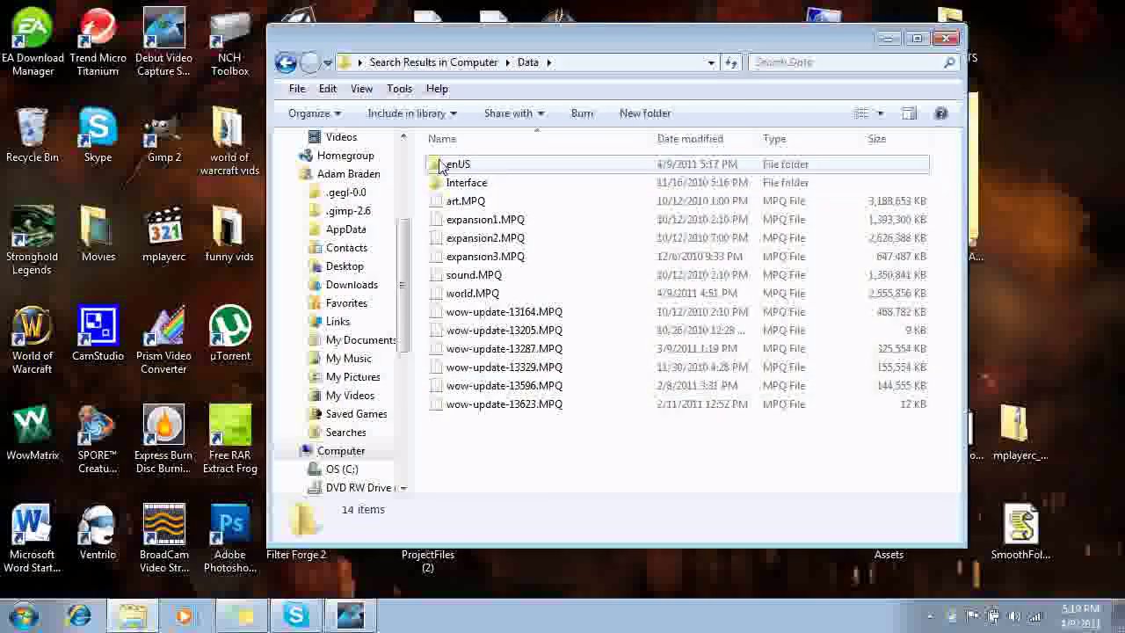
click(948, 39)
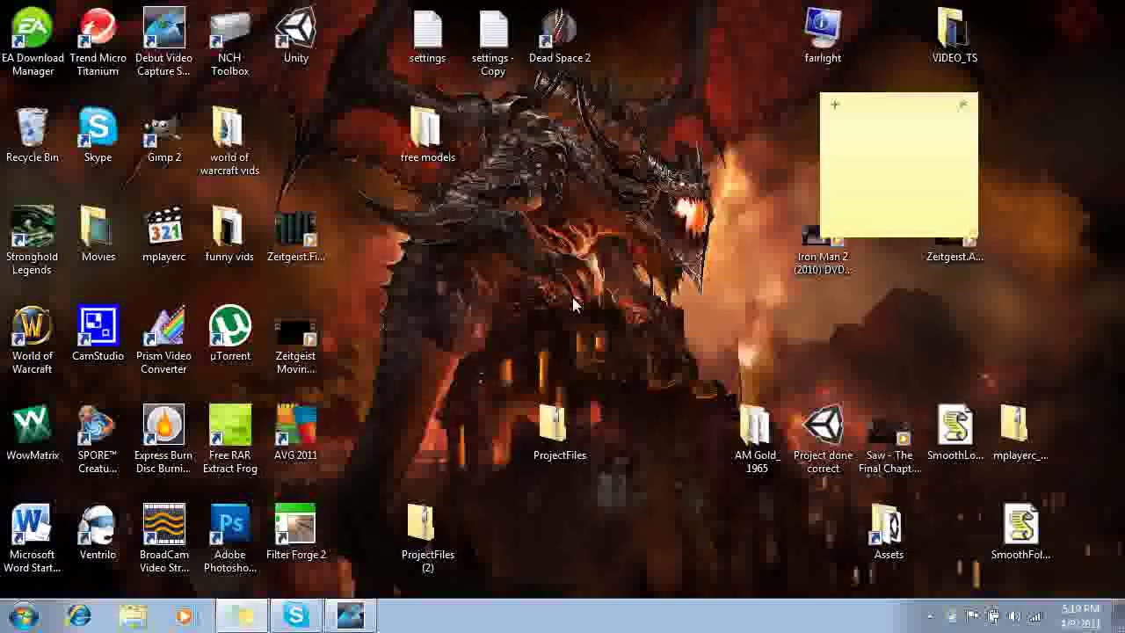
Open the Blizzard Repair tool from the World of Warcraft launcher and close it without running a repair.
double_click(7, 341)
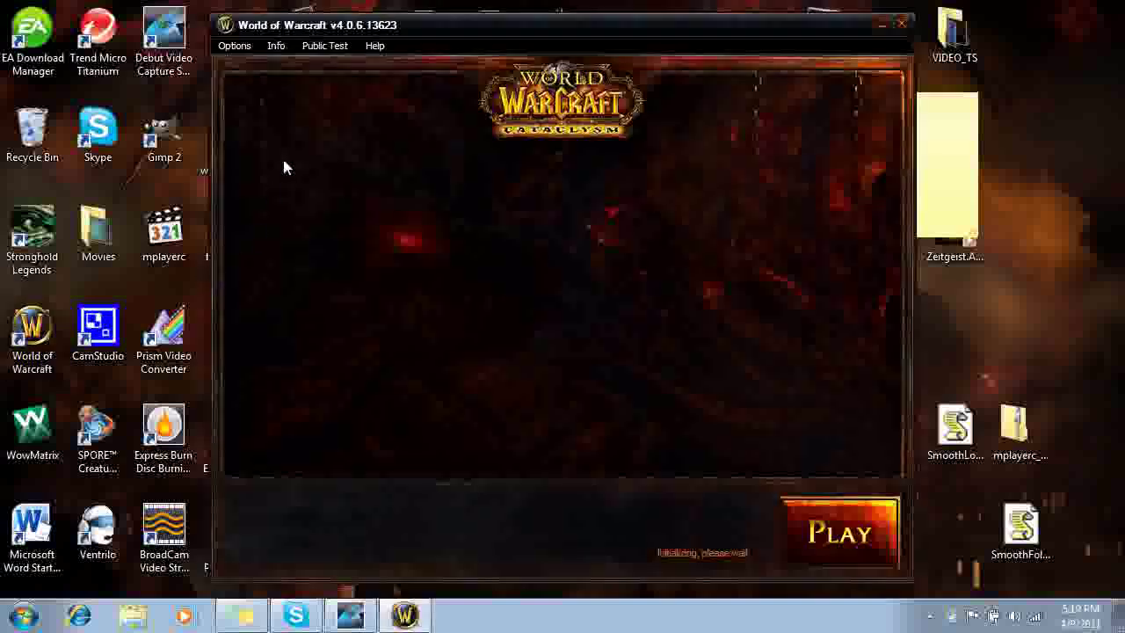
click(369, 45)
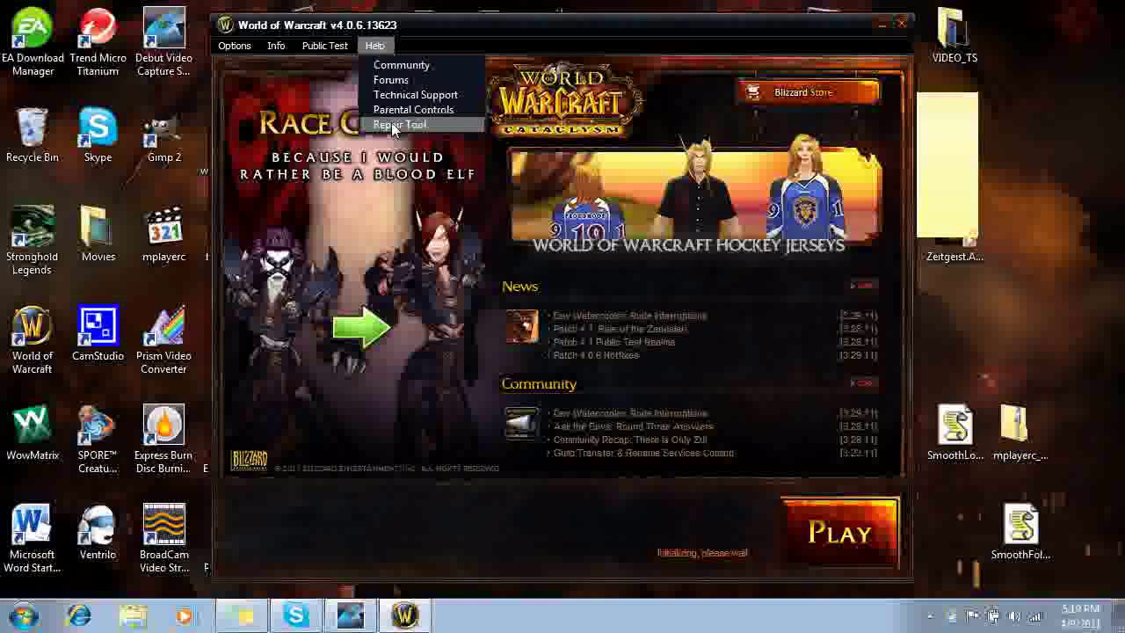
click(391, 122)
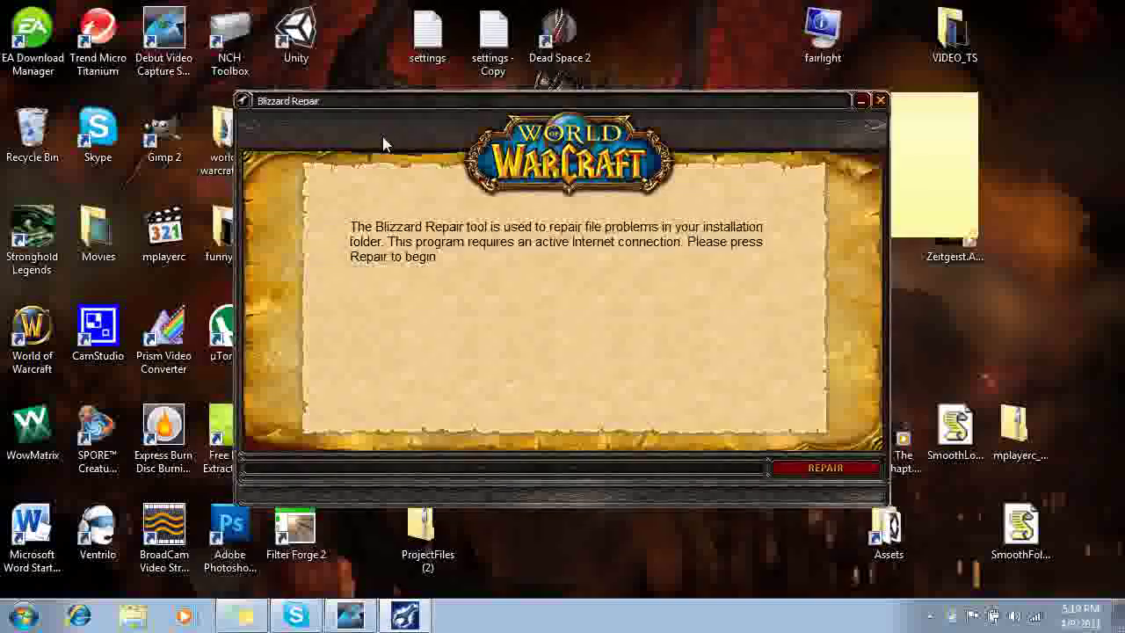
click(880, 101)
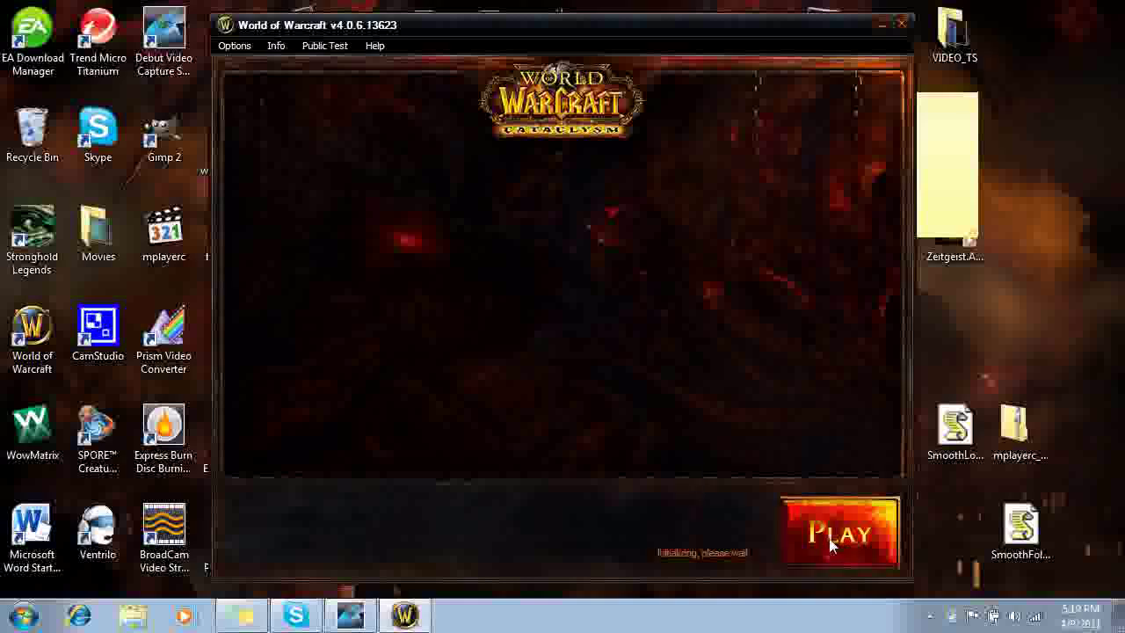
Start World of Warcraft from its launcher and log in with the Battle.net account password.
click(830, 545)
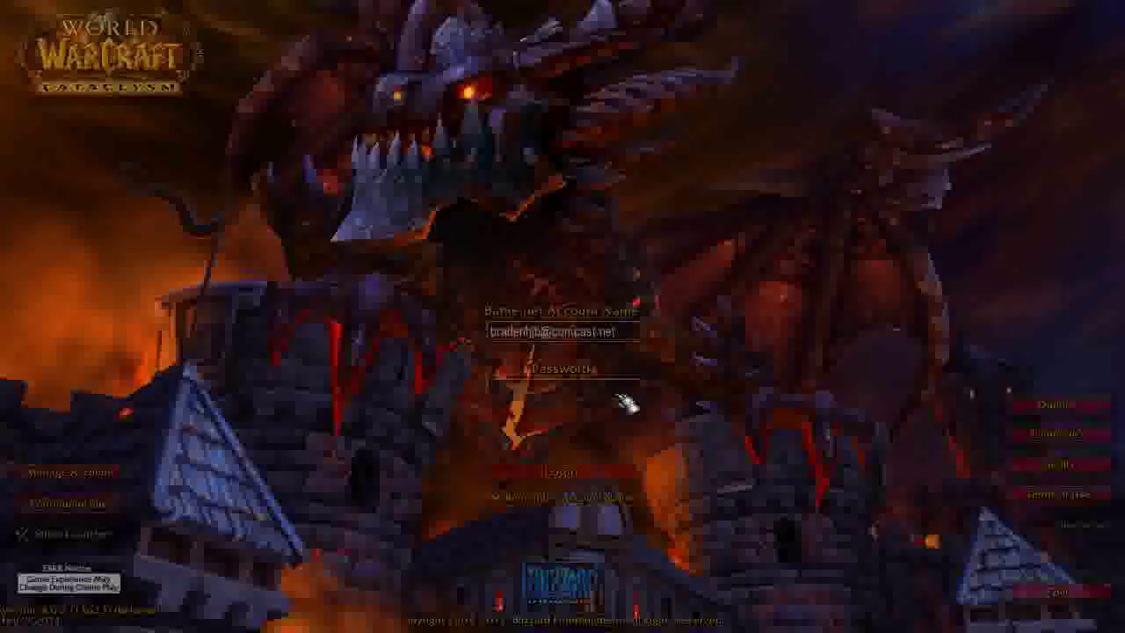
text(***********)
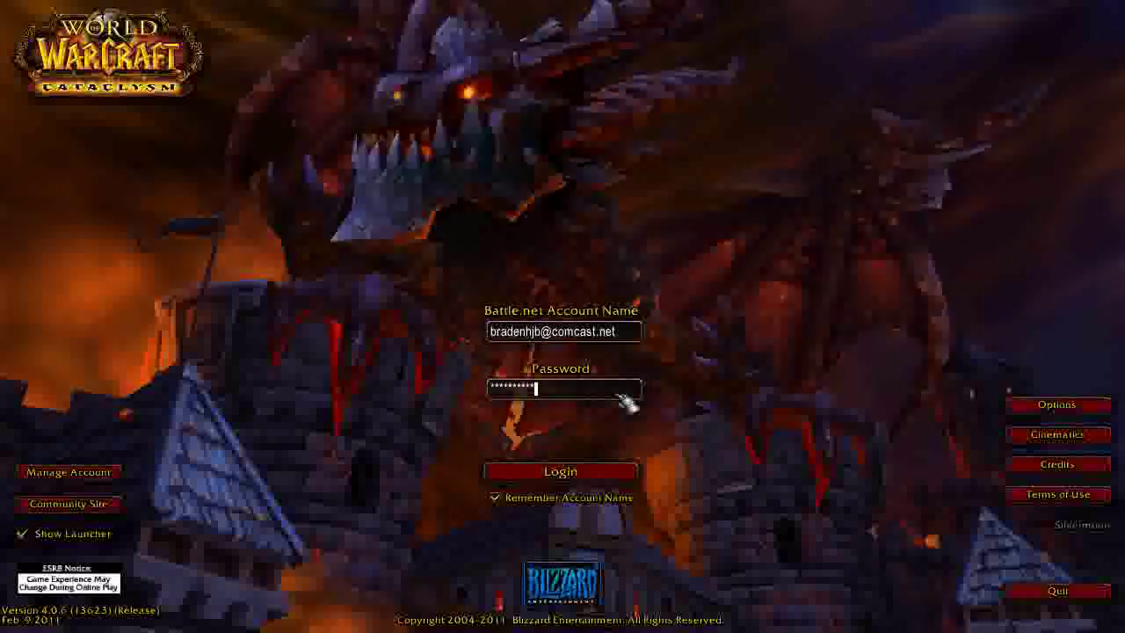
key(Return)
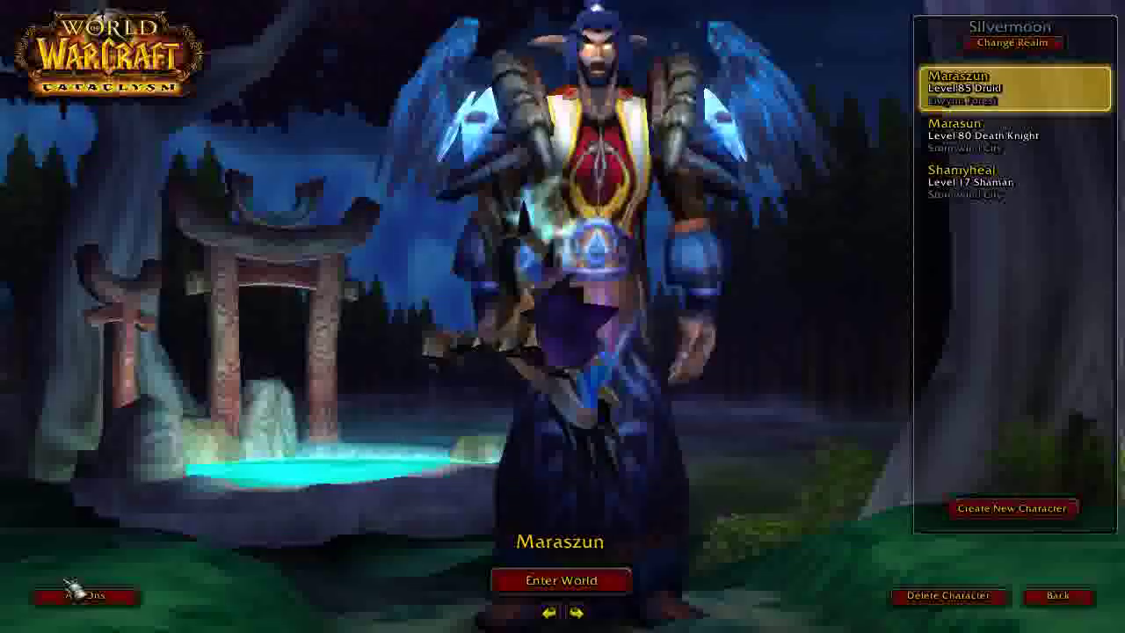
Review and accept the AddOn list, and enter the world with the level 85 Druid.
click(88, 596)
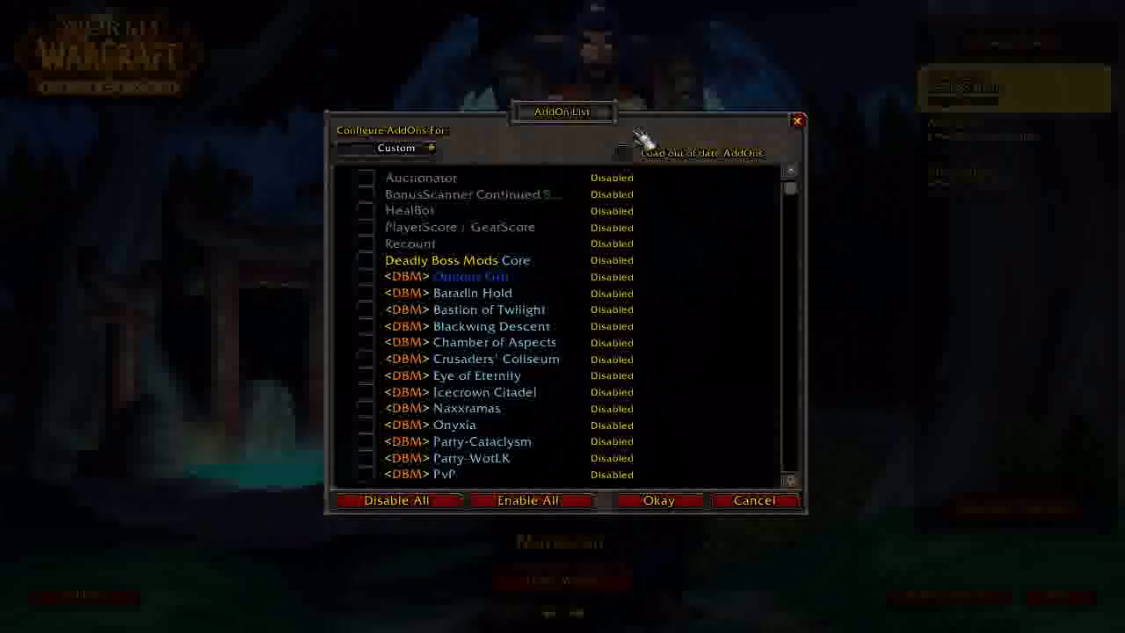
click(655, 503)
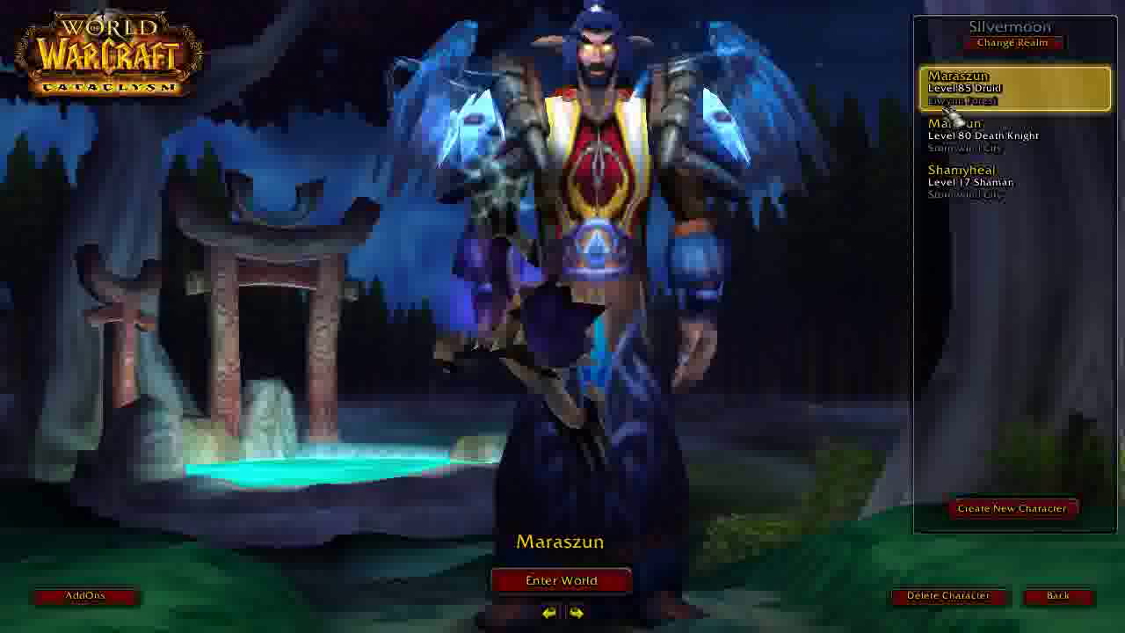
double_click(950, 102)
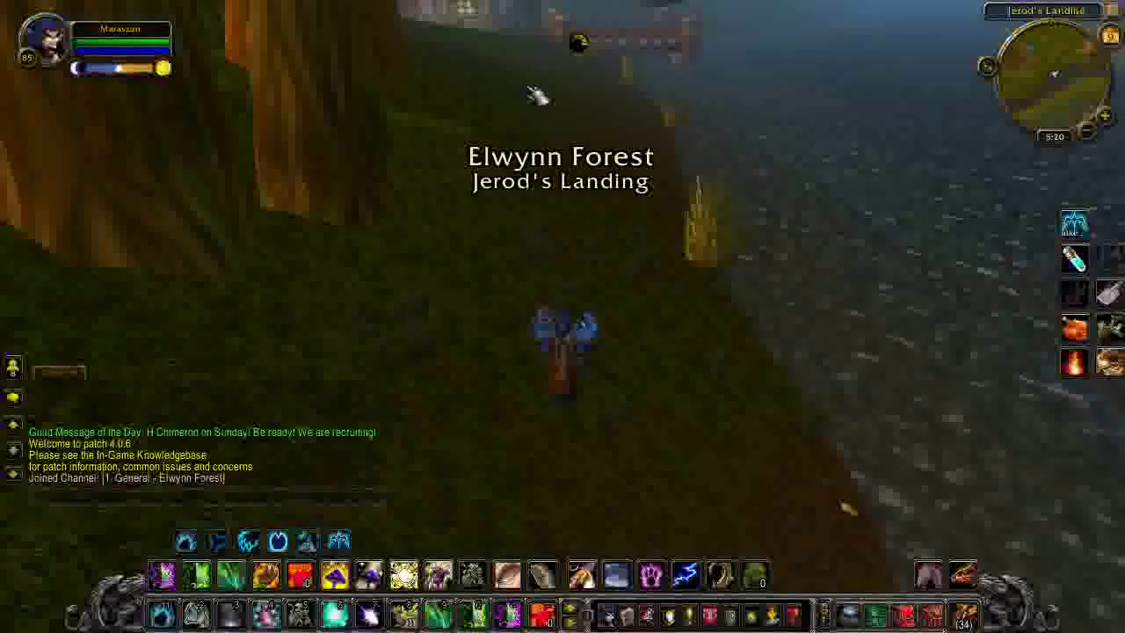
Turn the character back and forth to test how smoothly the game runs, and check the framerate and latency in the Game Menu tooltip.
key(a)
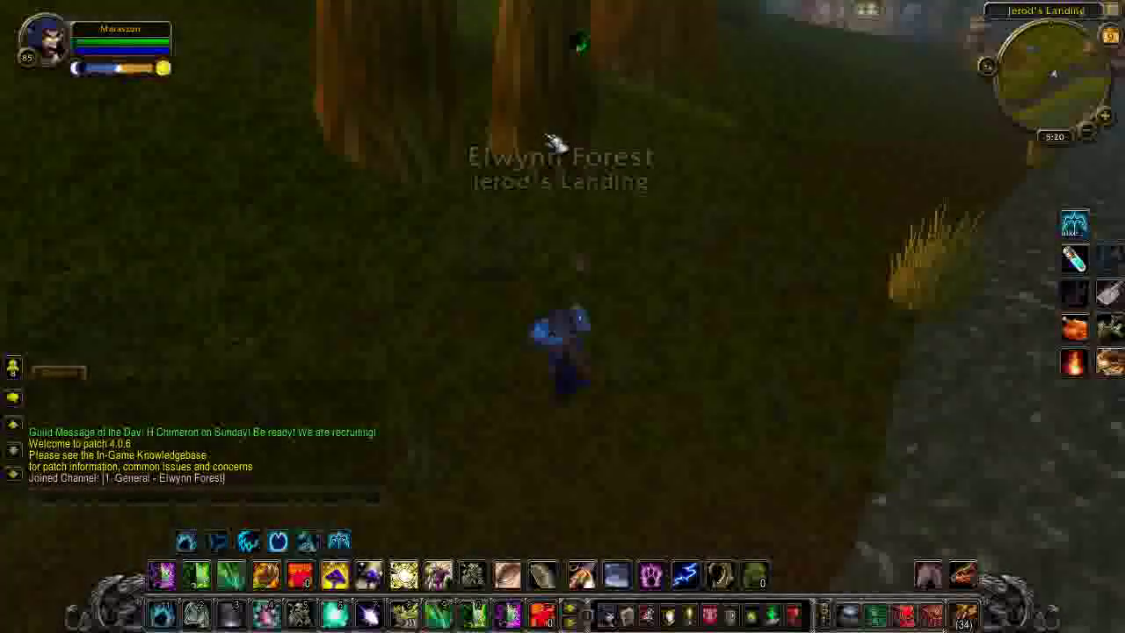
key(d)
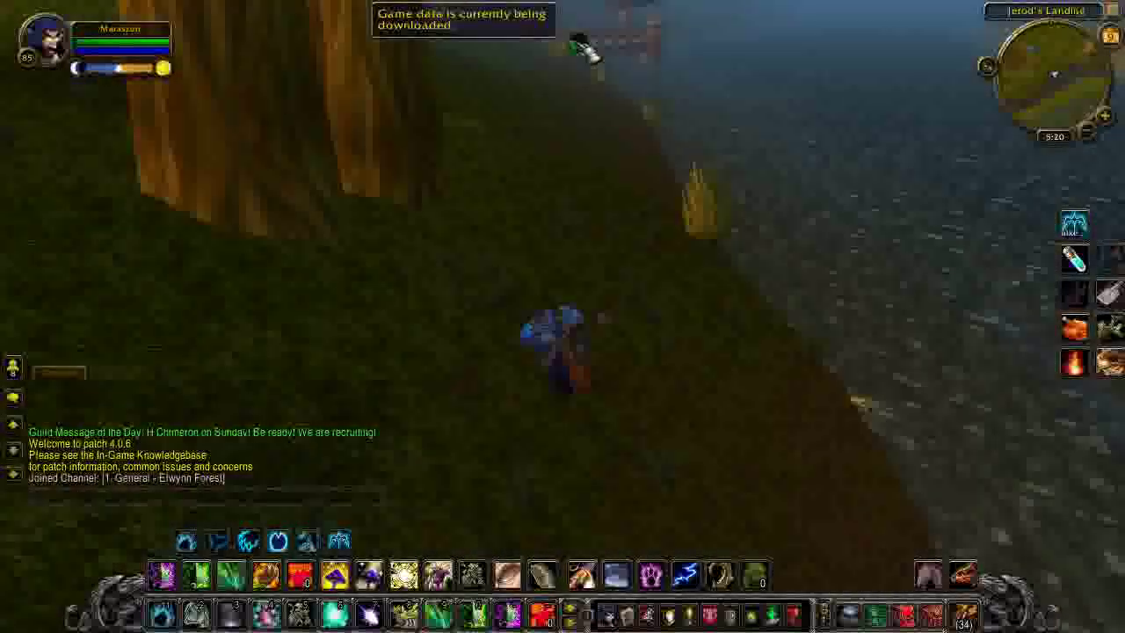
key(a)
key(d)
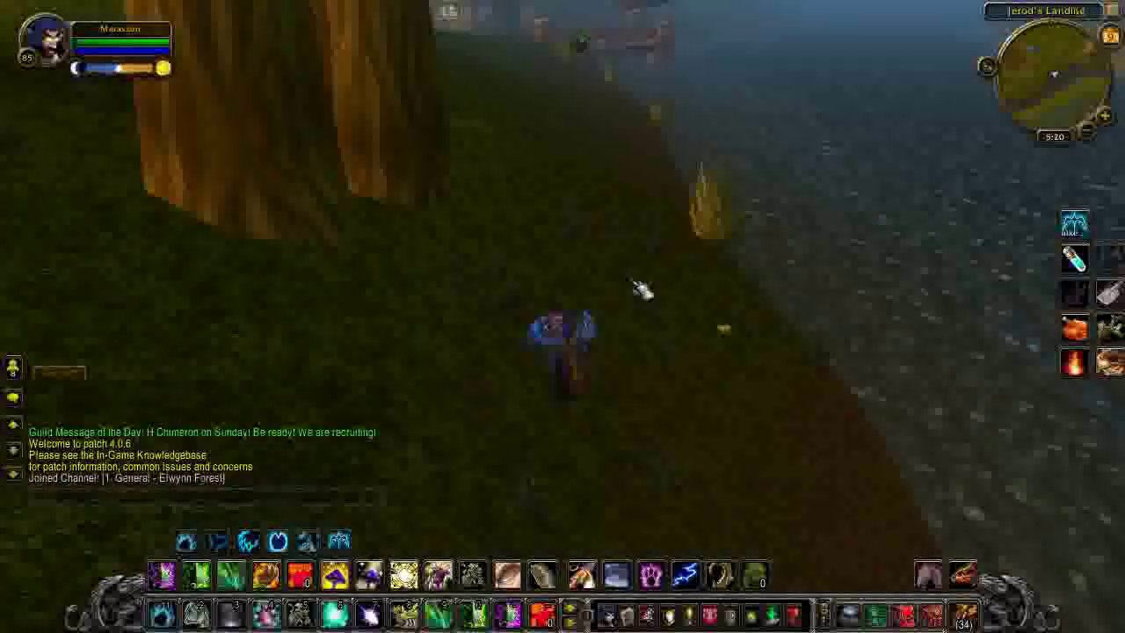
key(a)
key(d)
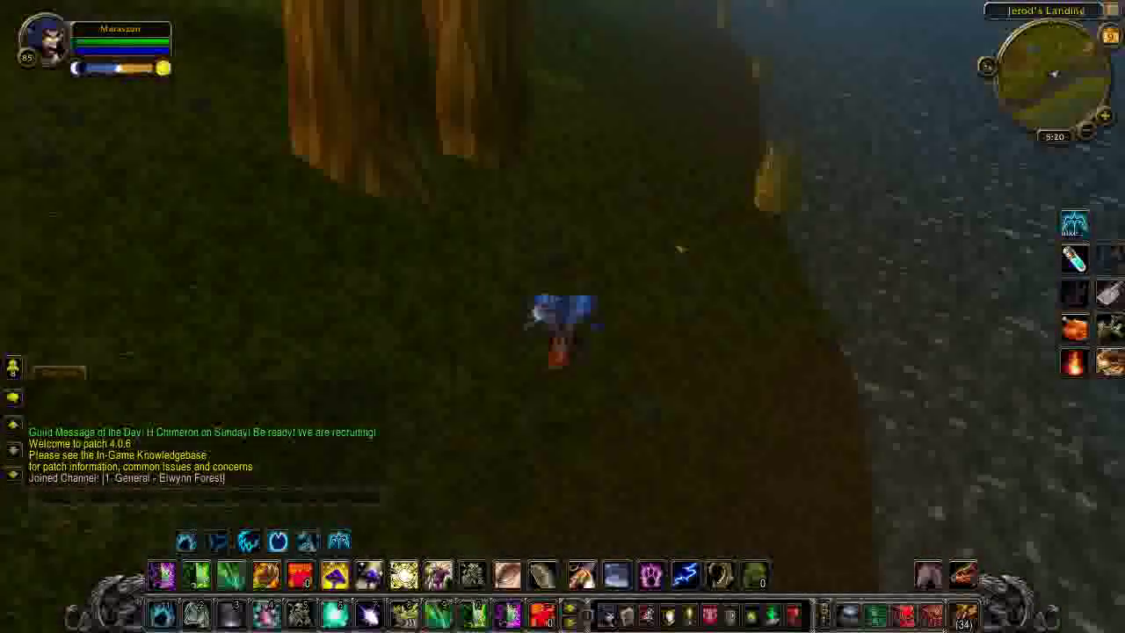
key(a)
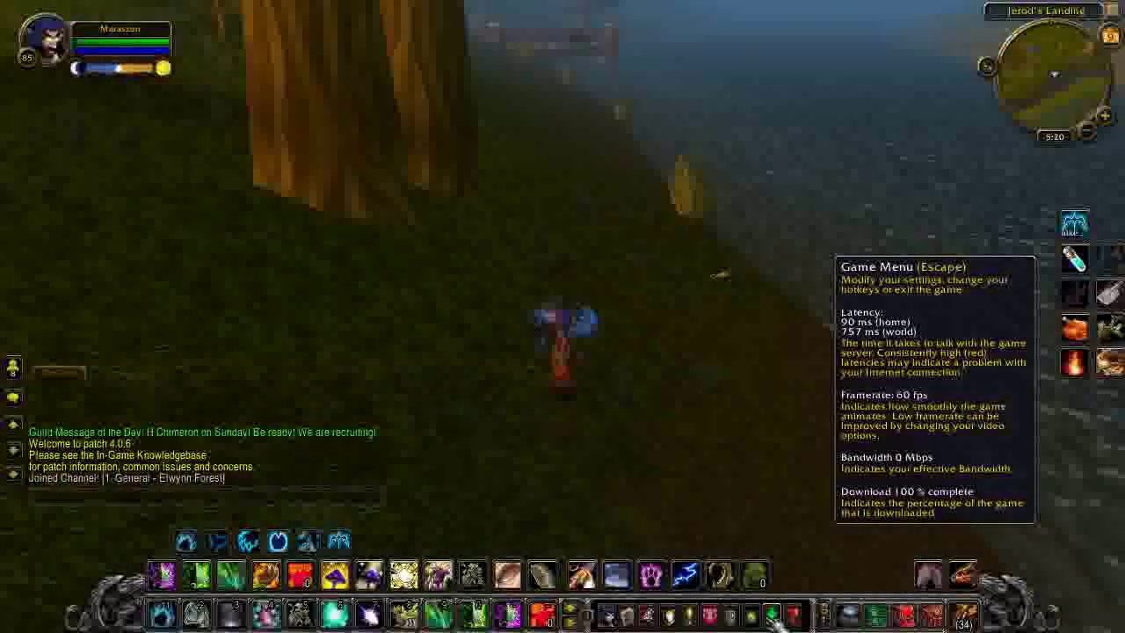
key(d)
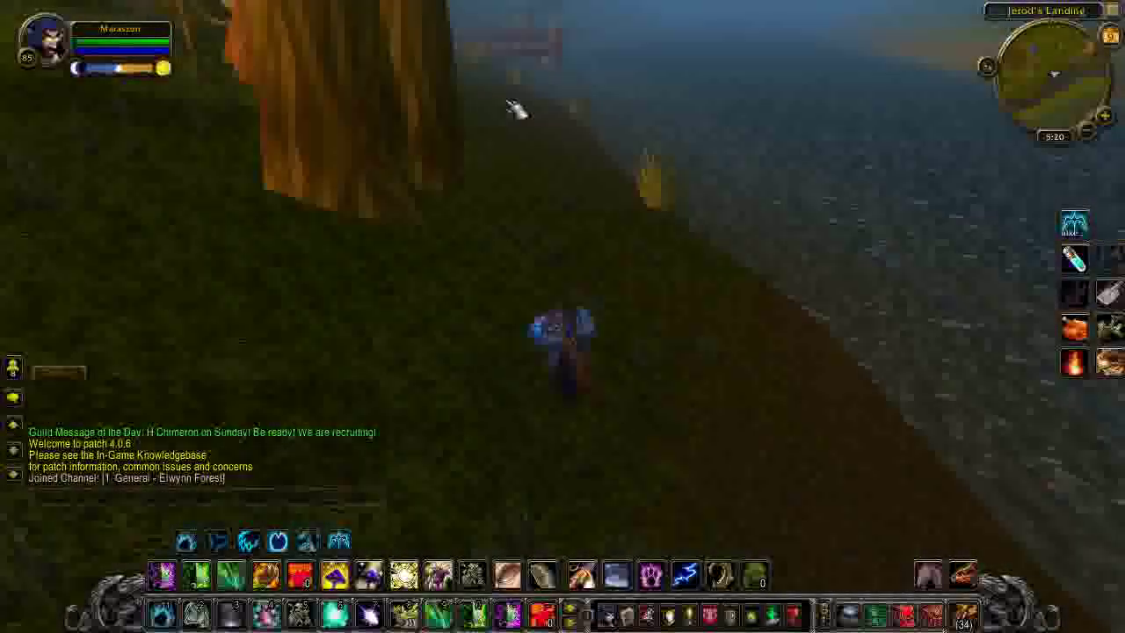
key(a)
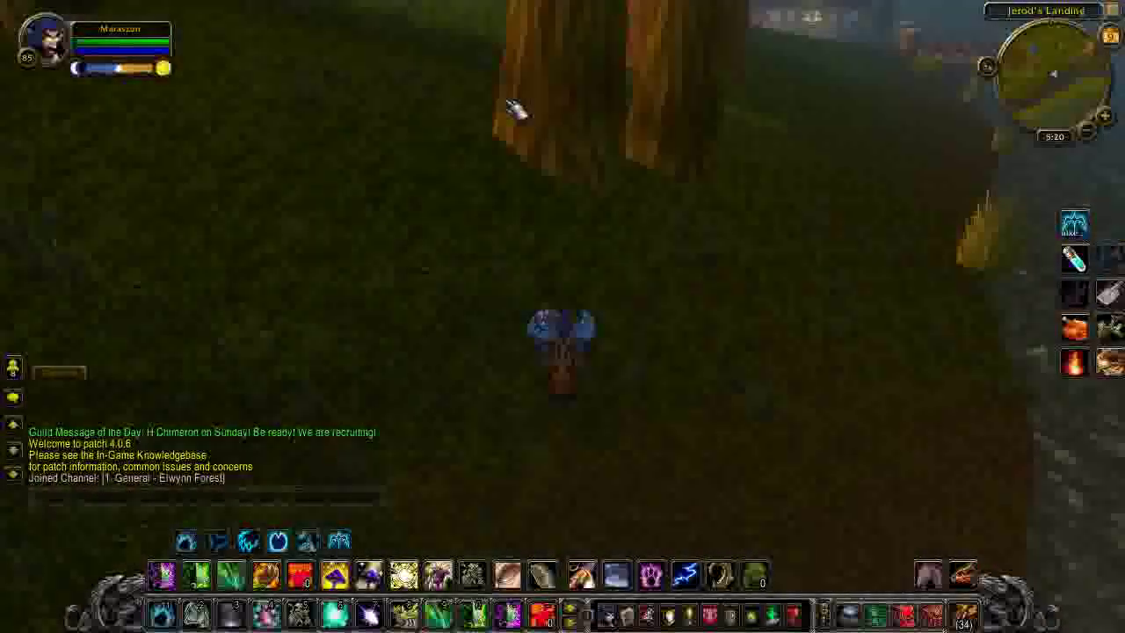
key(d)
key(a)
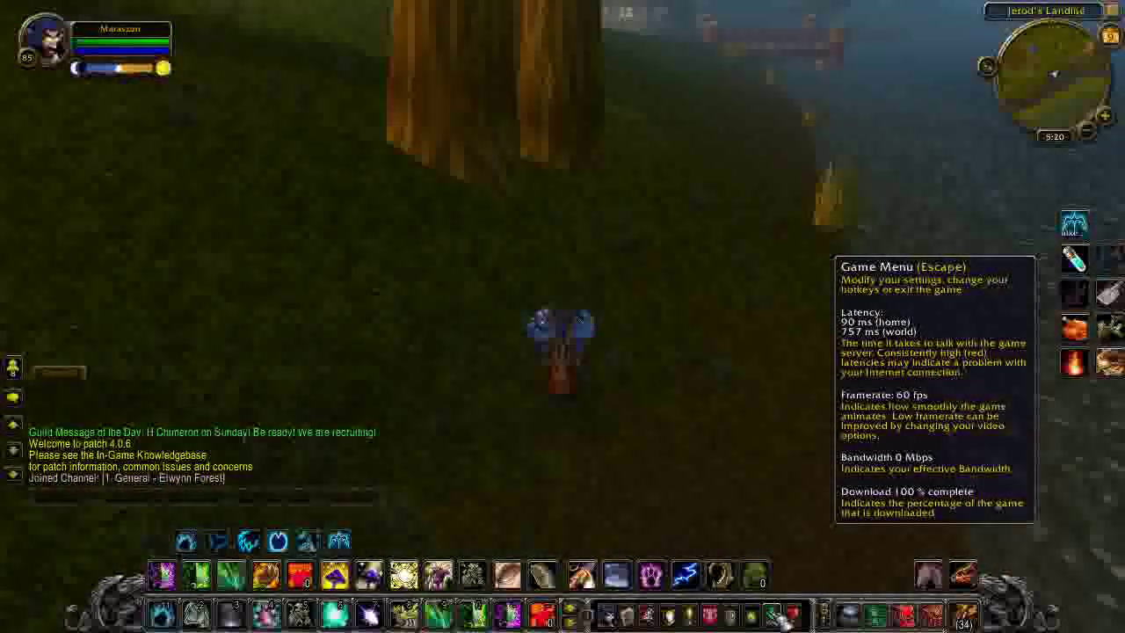
key(d)
key(d)
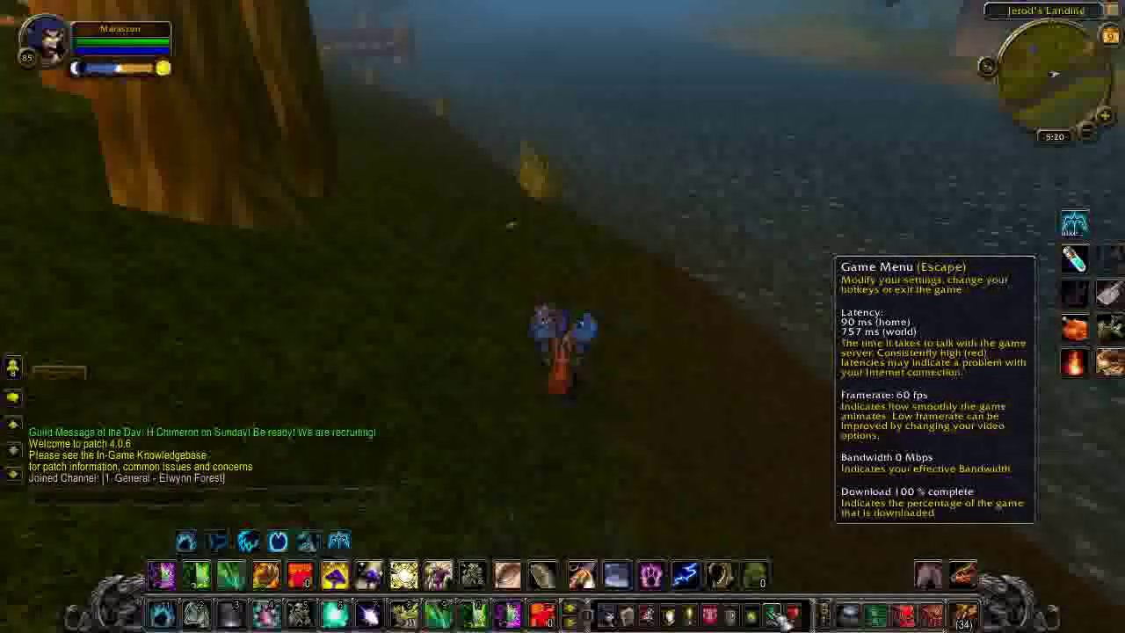
key(a)
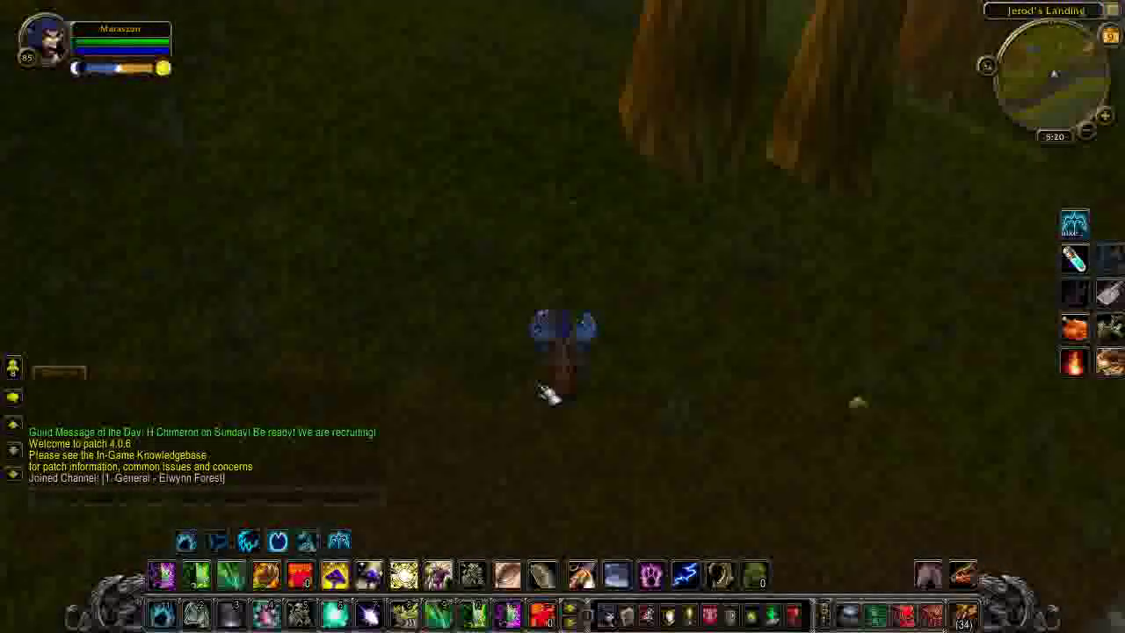
Switch from the running game to the Windows desktop and bring up Debut Video Capture.
key(super)
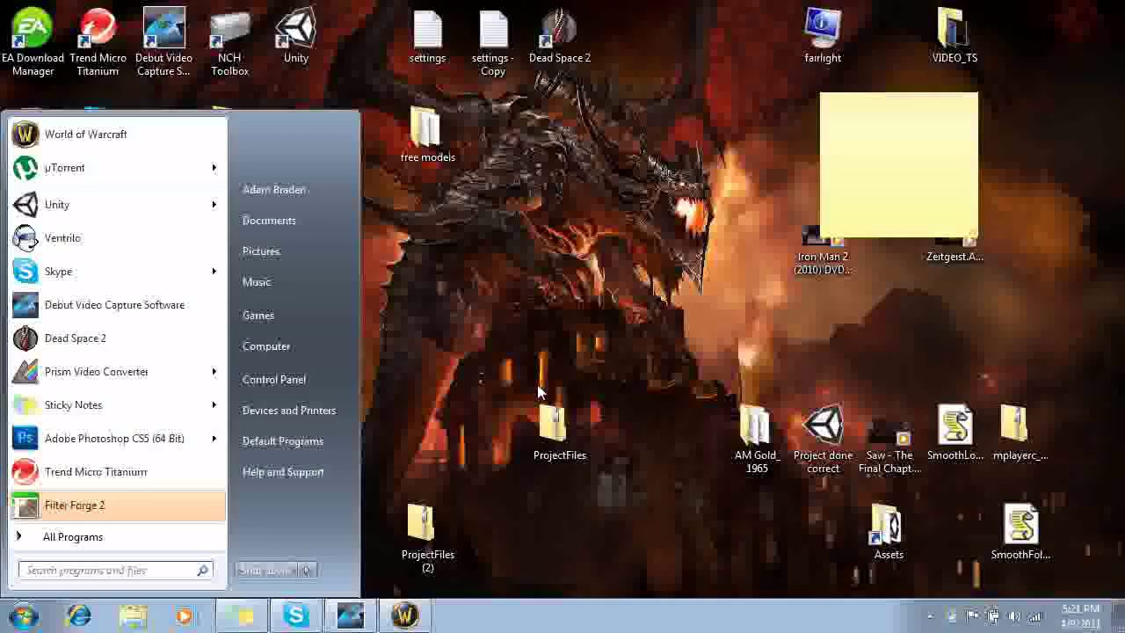
click(512, 331)
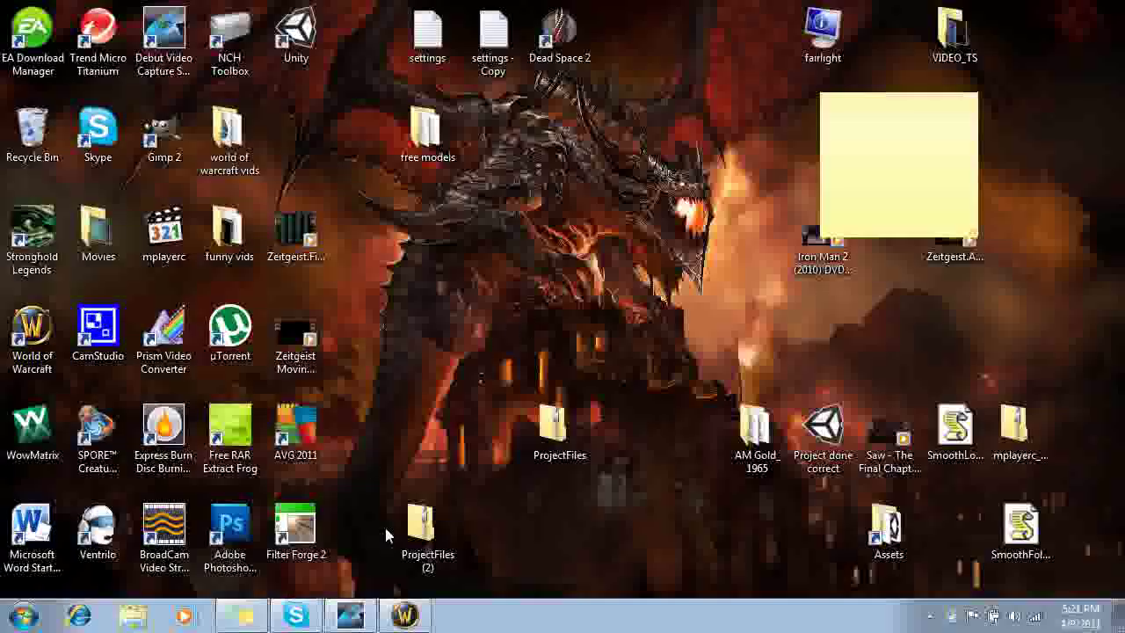
click(349, 618)
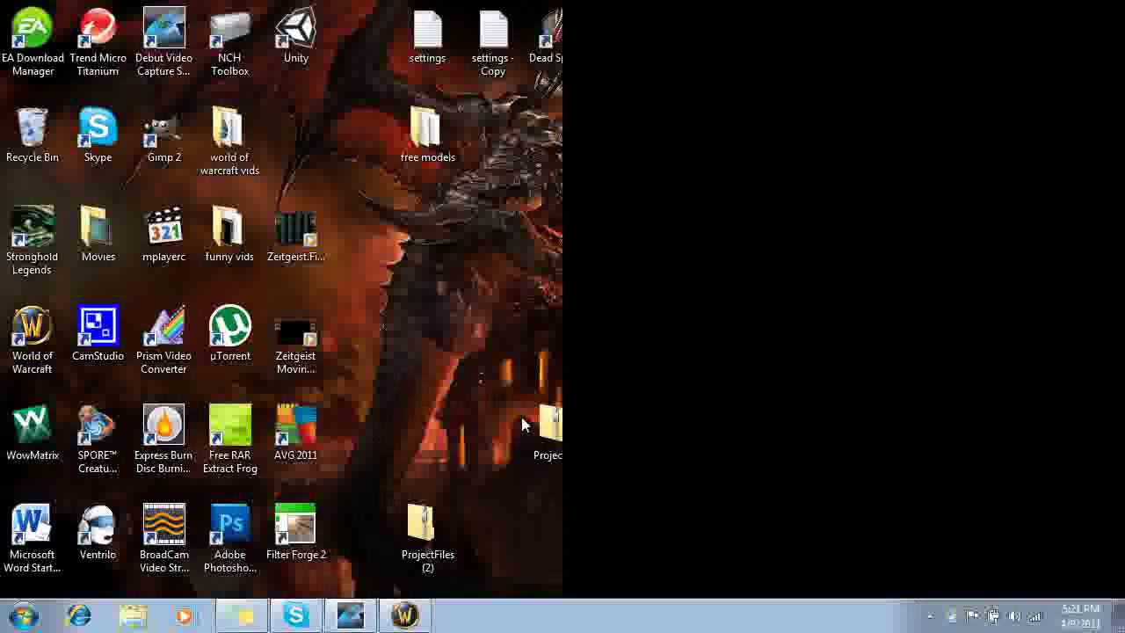